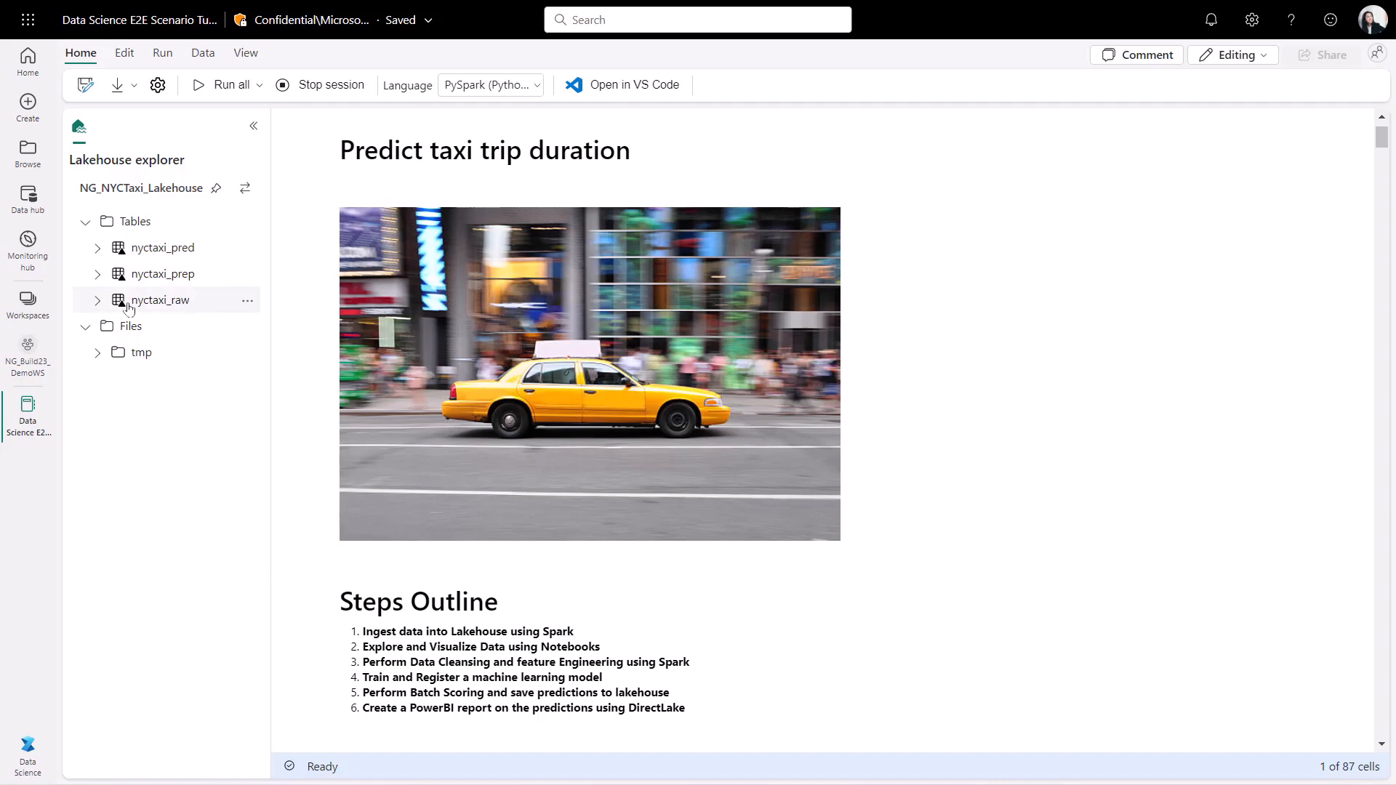
Expand the nyctaxi_raw table's columns and run the cell that imports the visualization libraries and sets the figure config.
left_click(99, 301)
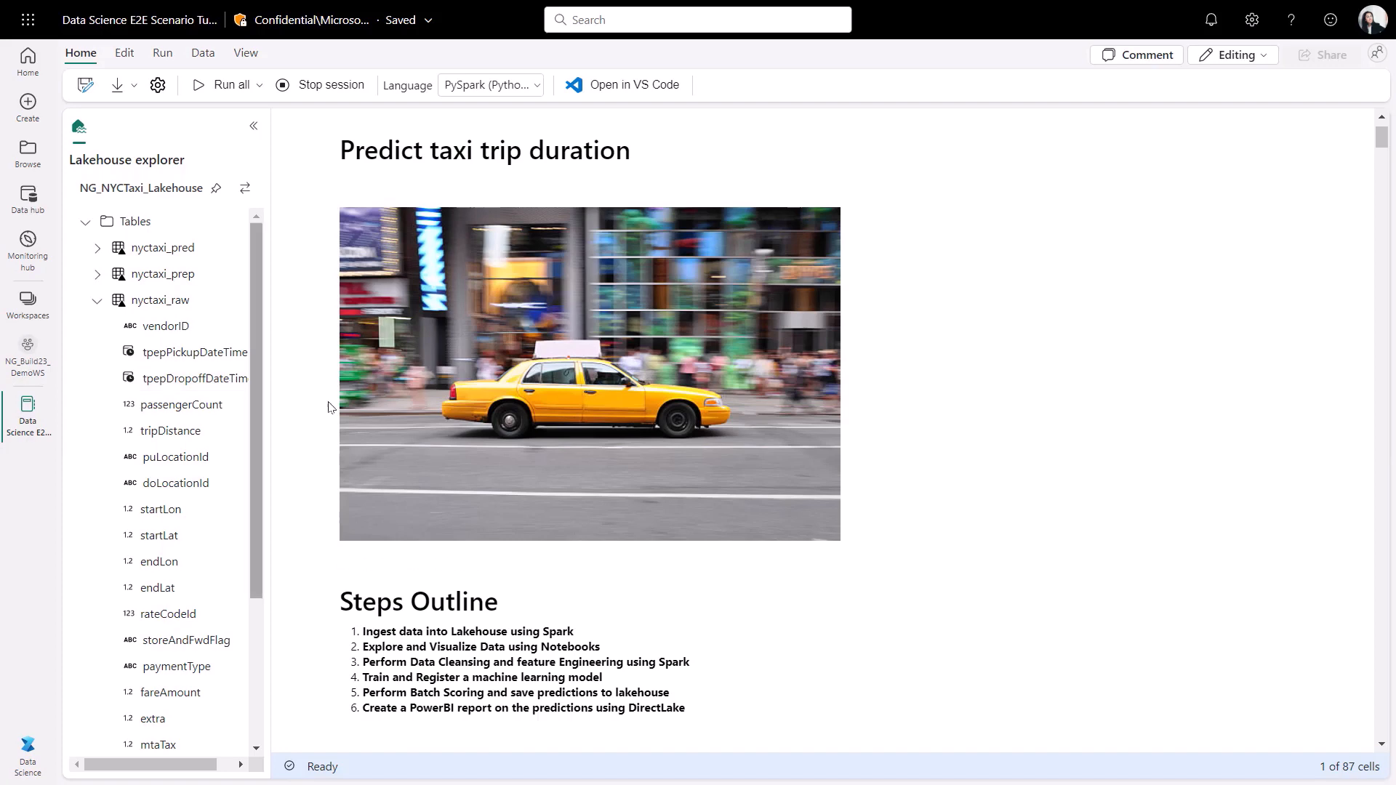
scroll(1088, 504, "down", 2)
scroll(1089, 504, "down", 15)
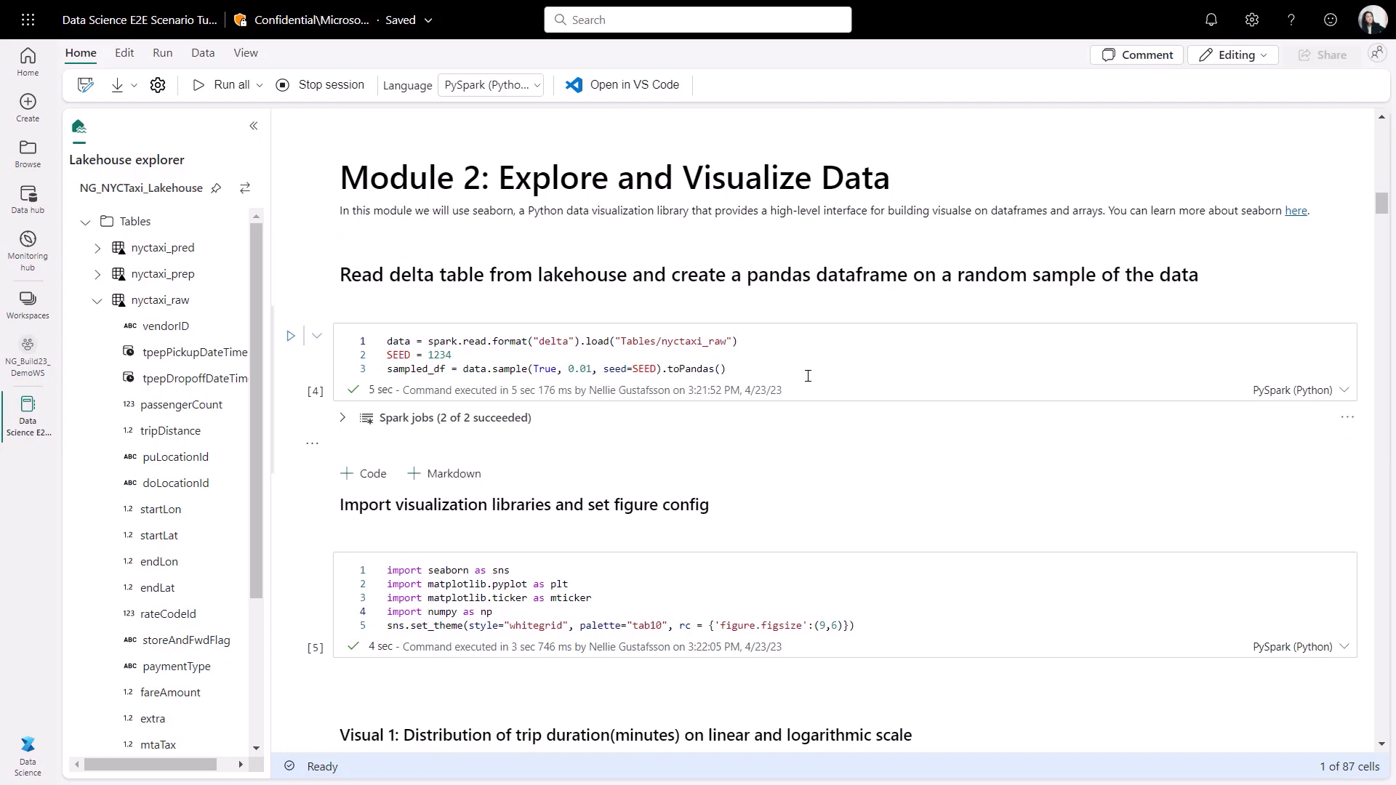
scroll(814, 387, "down", 3)
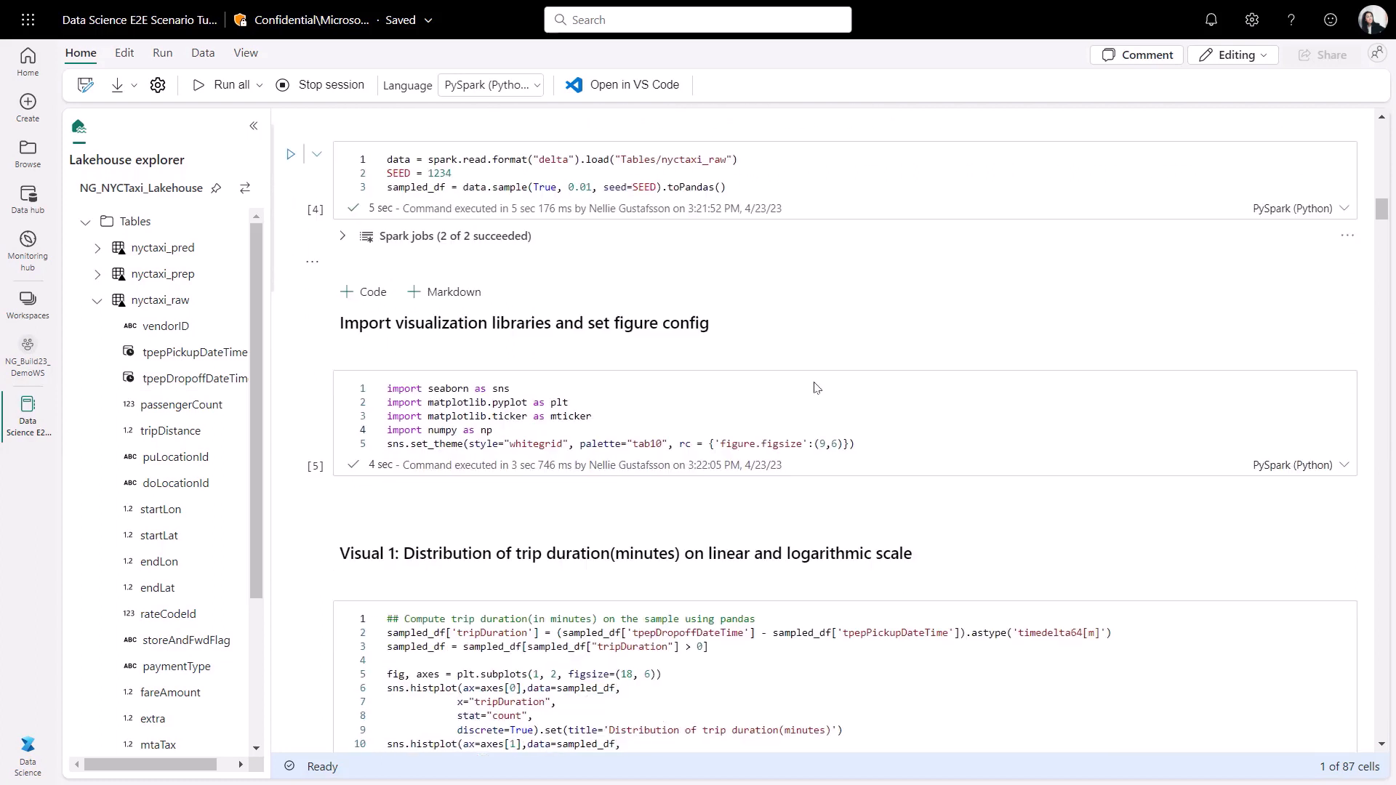
left_click(290, 389)
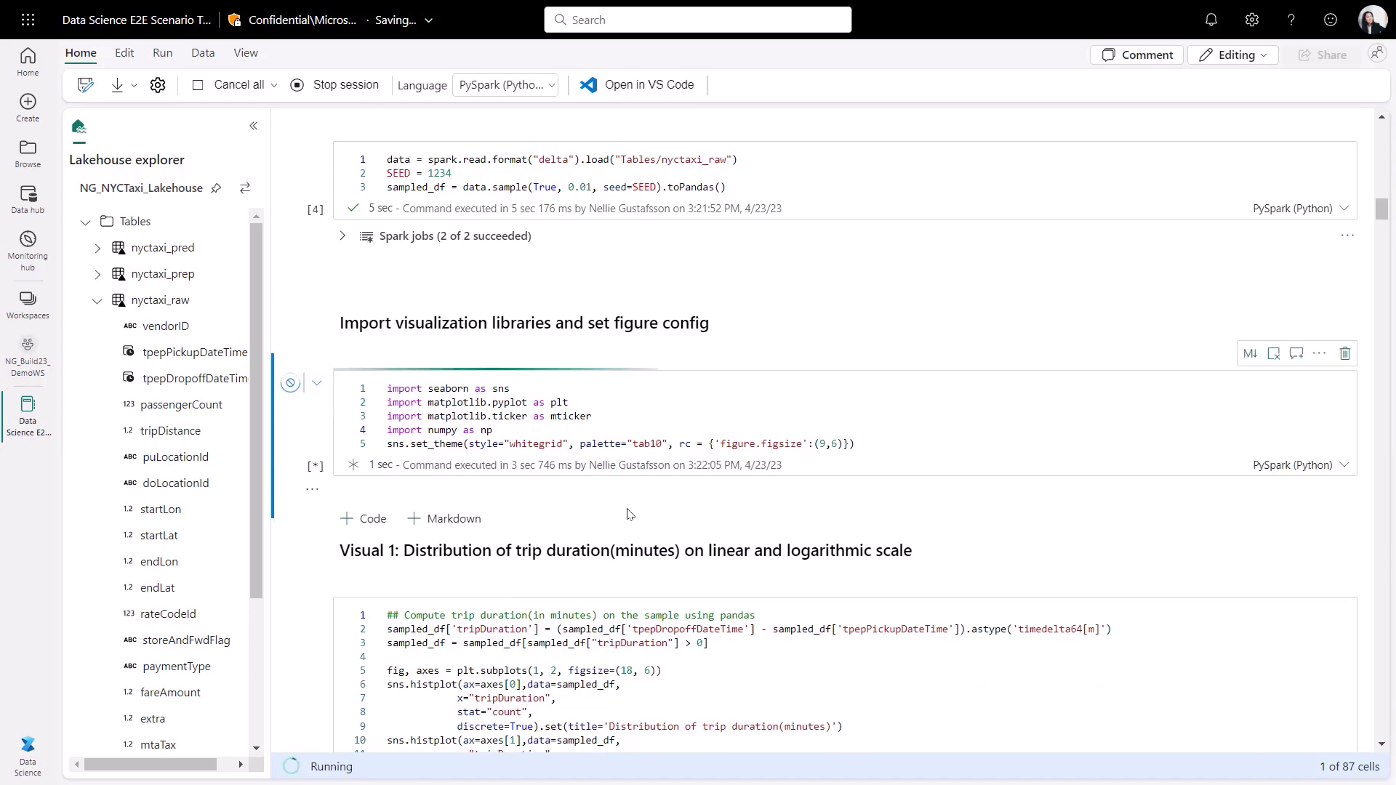
Examine the Module 2 visuals, from the trip duration distributions through the heatmap of average duration by hour and weekday.
scroll(629, 514, "down", 3)
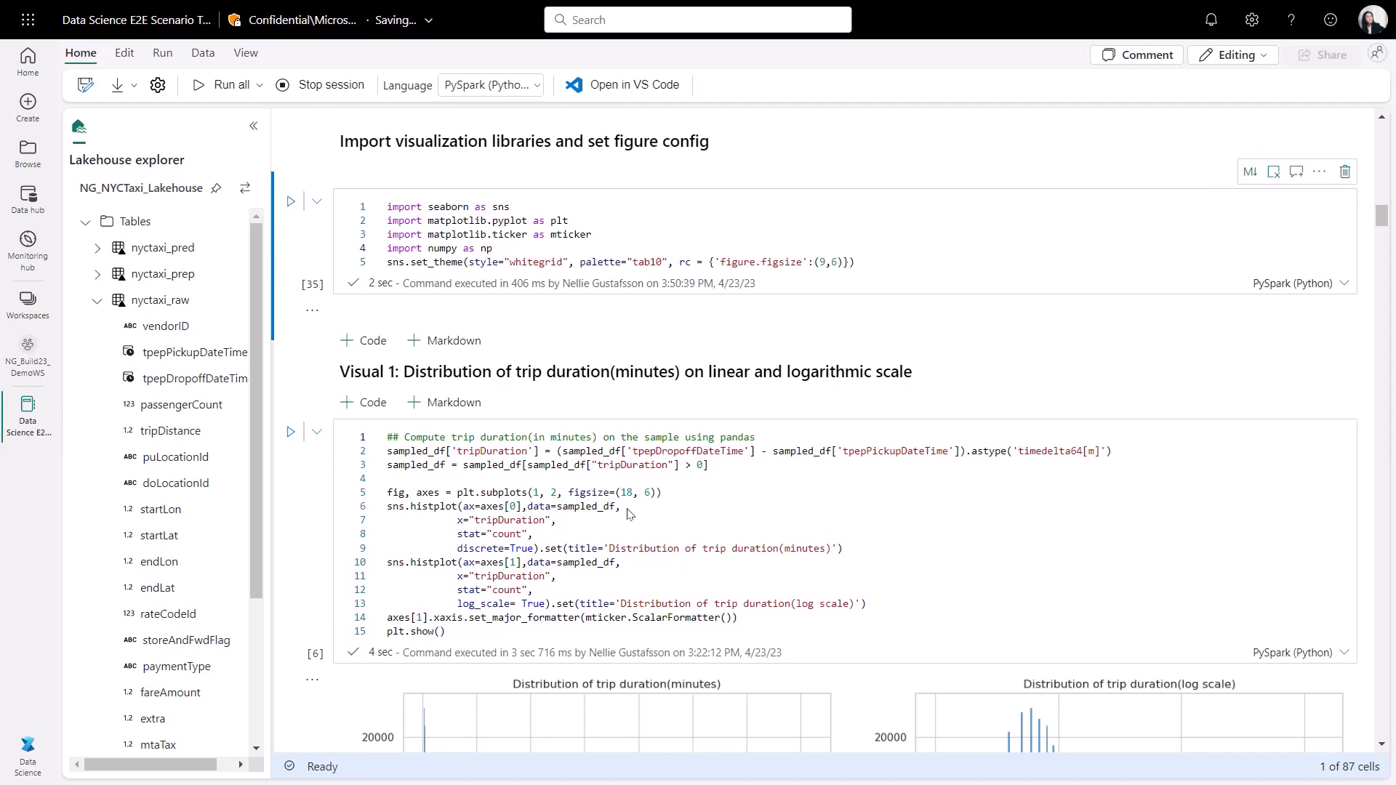
scroll(628, 509, "down", 3)
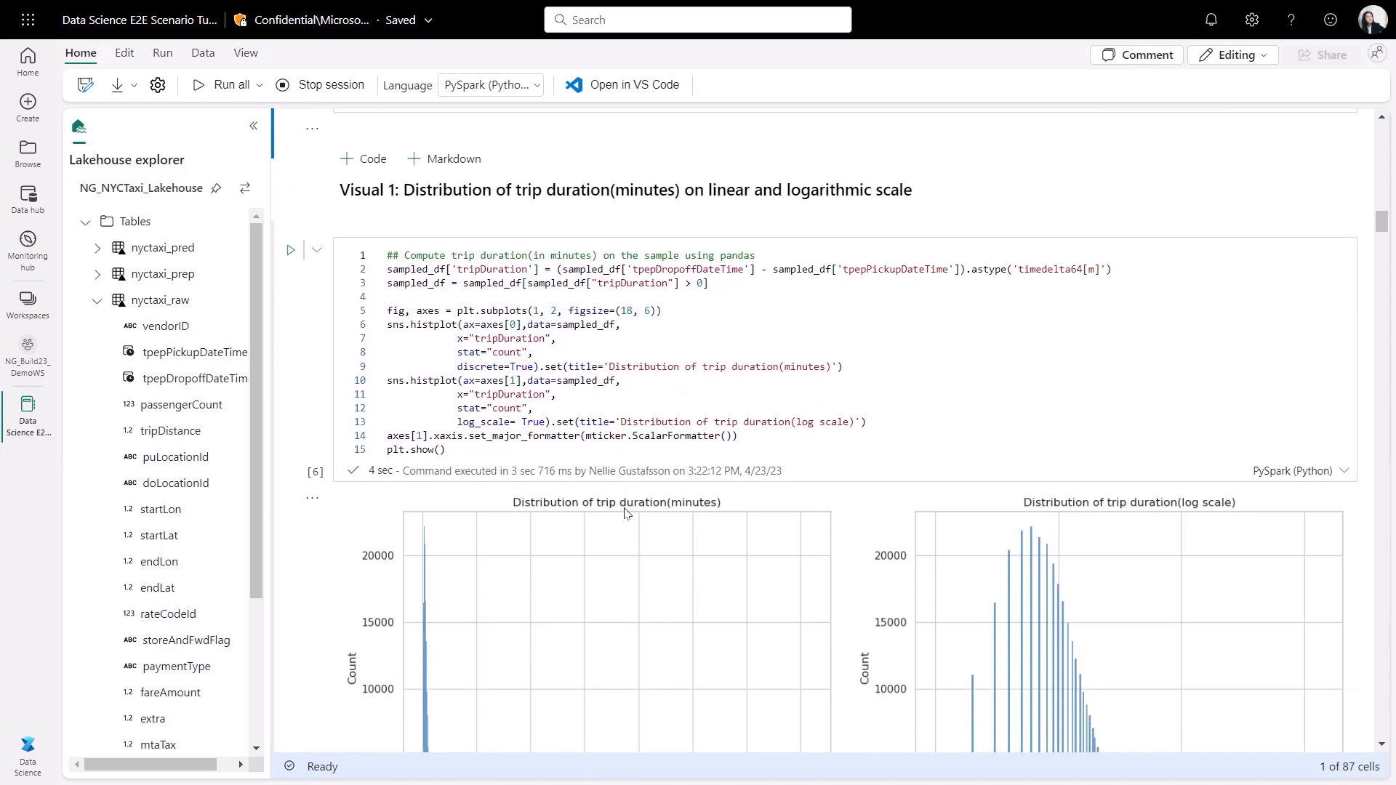
scroll(625, 512, "down", 2)
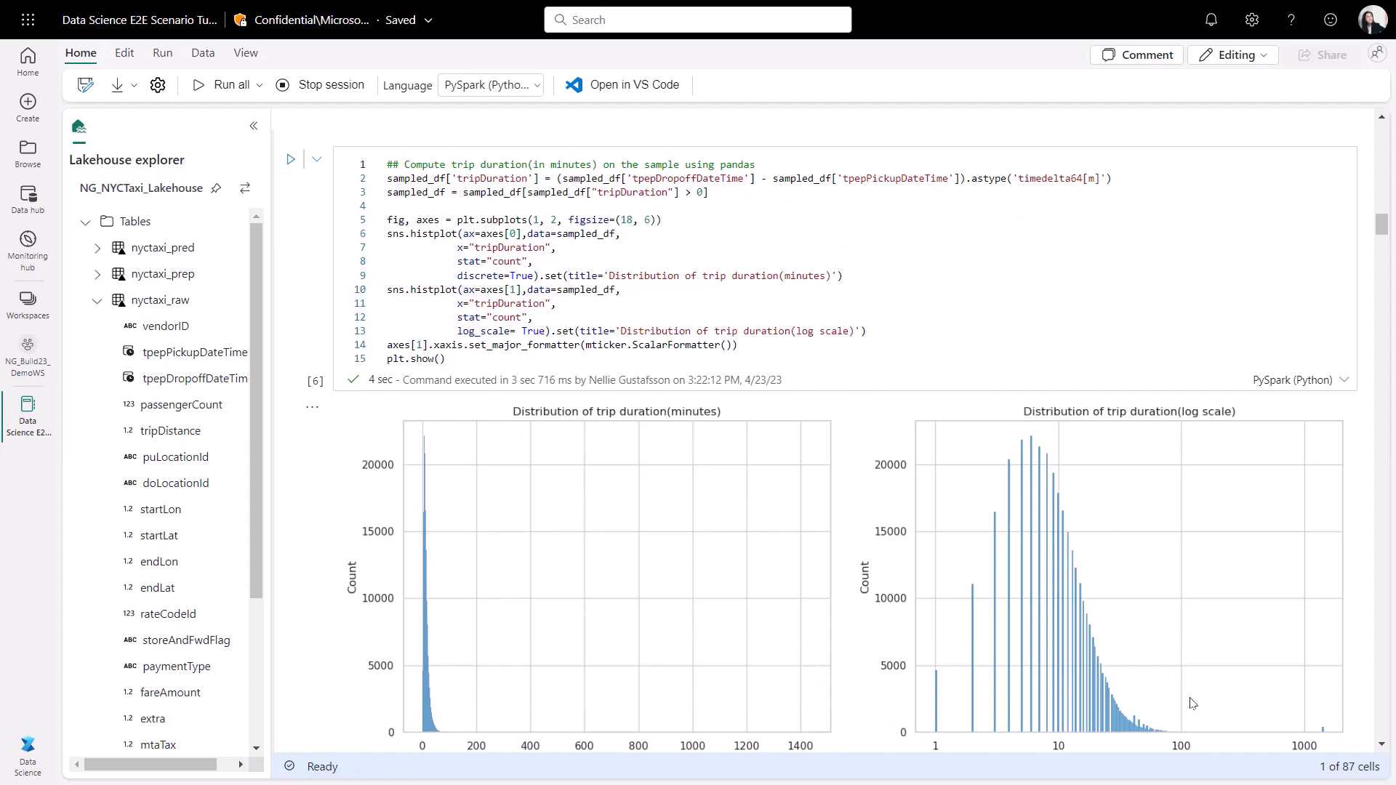
scroll(1192, 703, "down", 15)
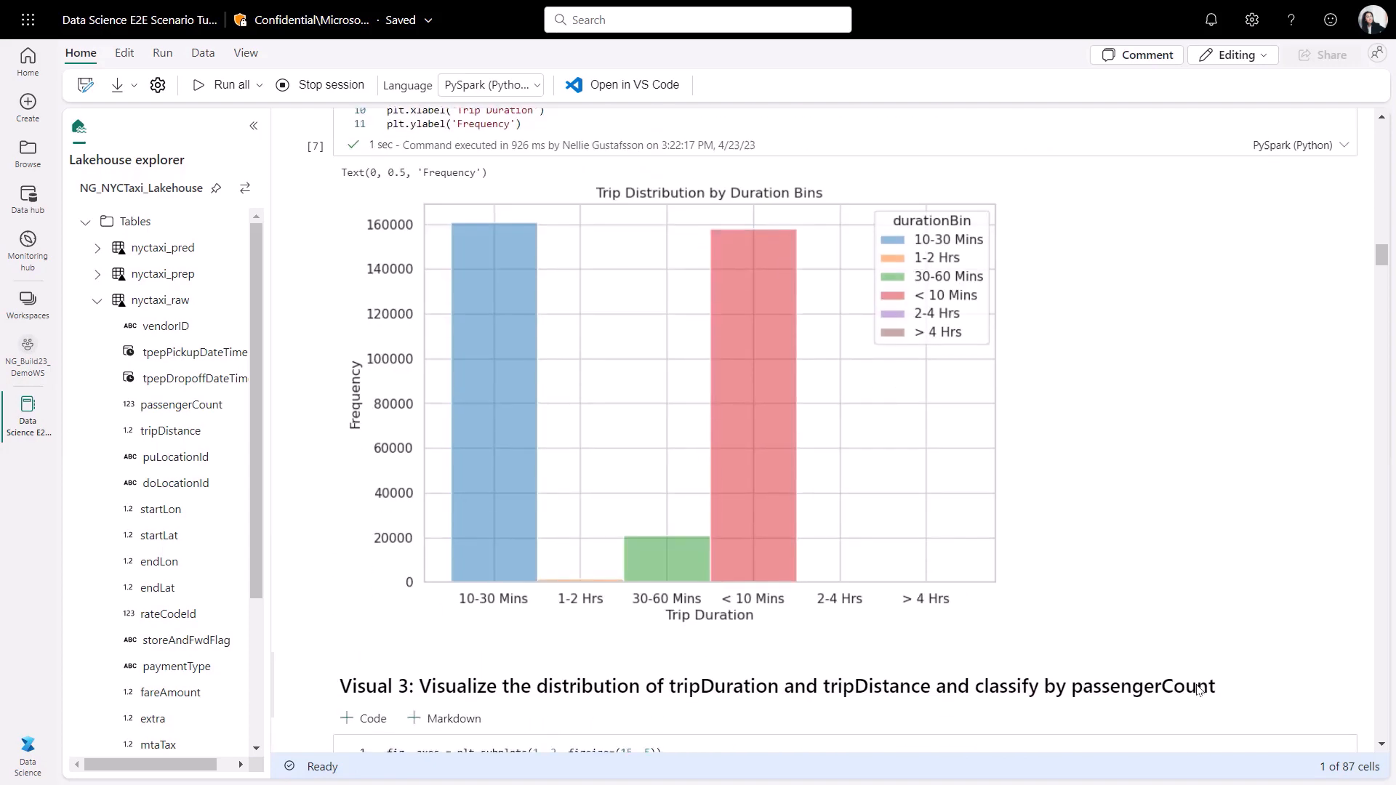
scroll(1198, 689, "down", 3)
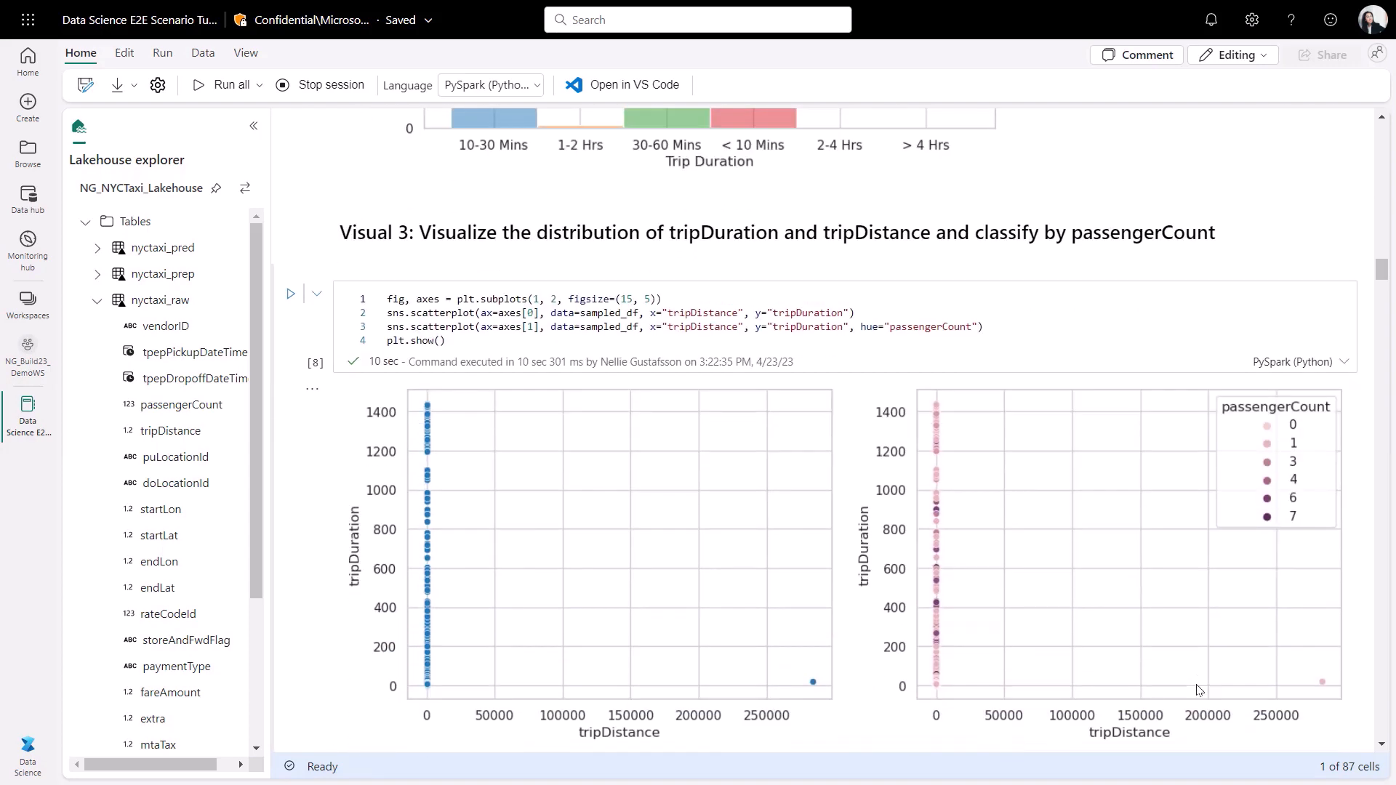
scroll(1198, 689, "down", 10)
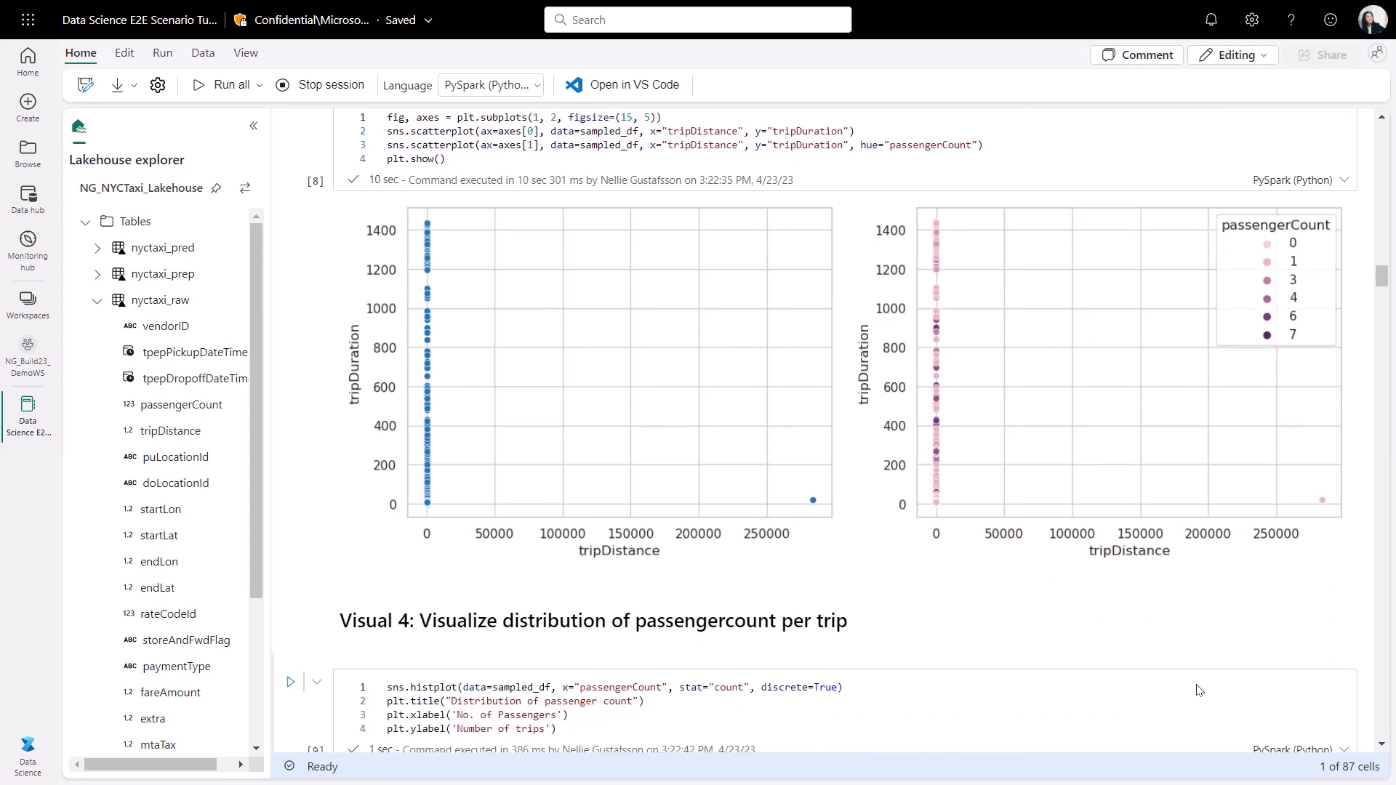
scroll(1198, 689, "down", 2)
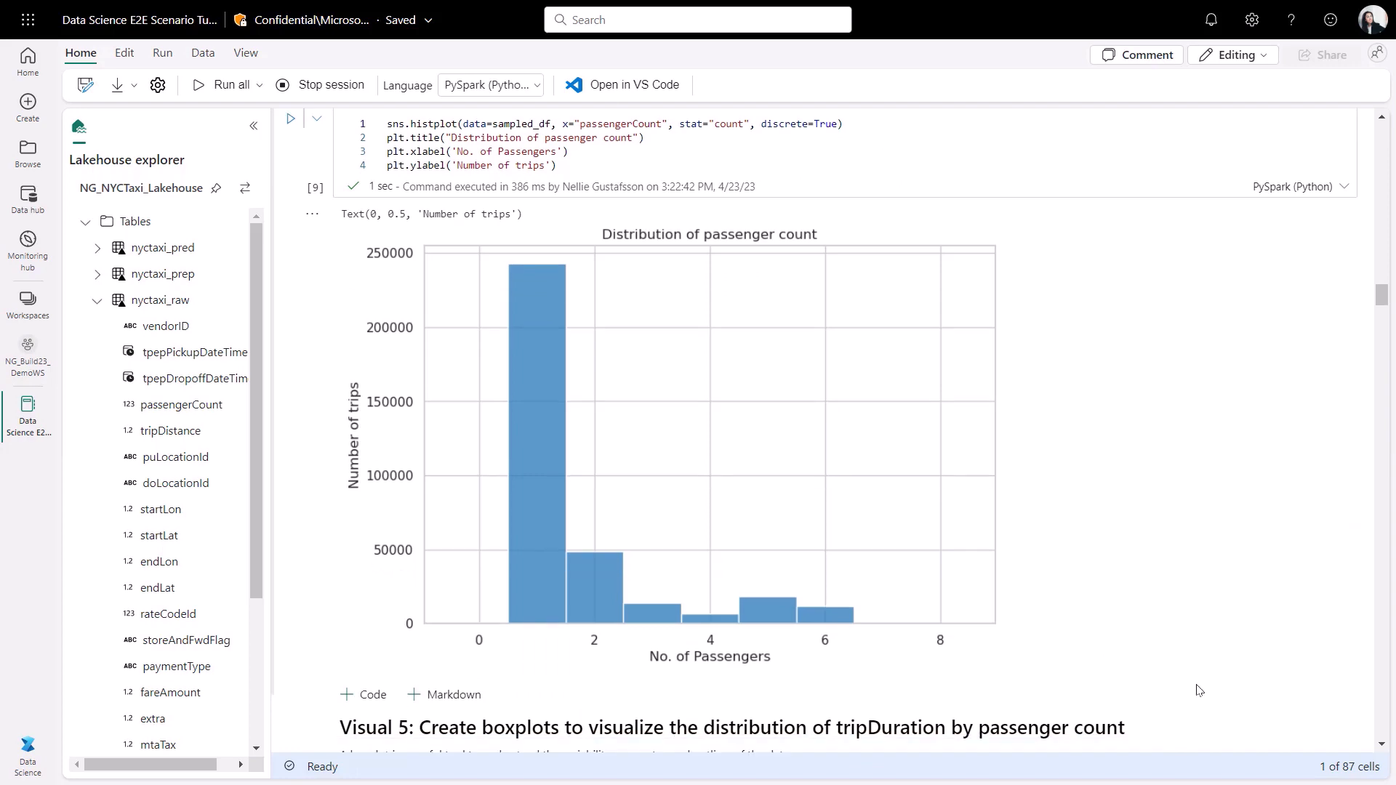
scroll(1198, 689, "down", 15)
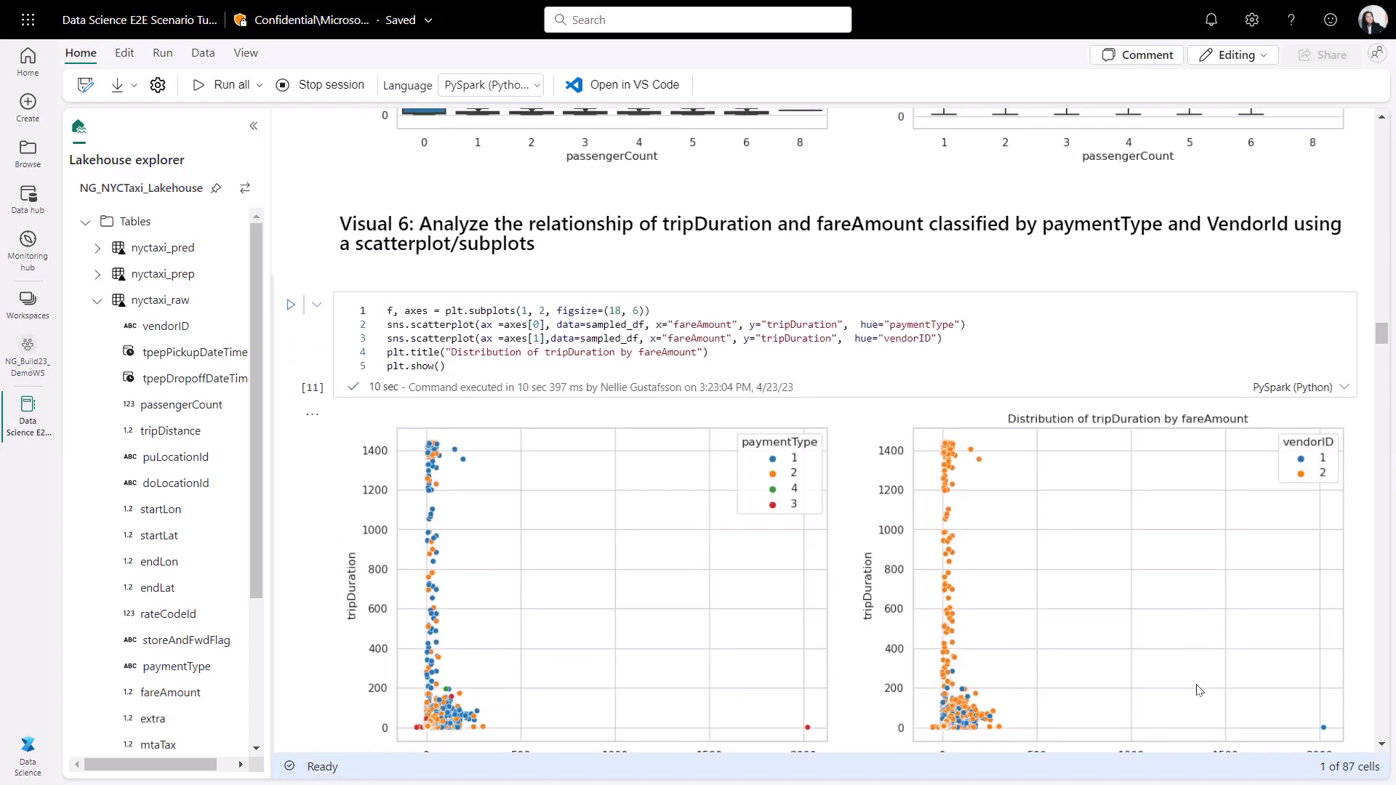
scroll(1198, 689, "down", 2)
scroll(965, 636, "down", 15)
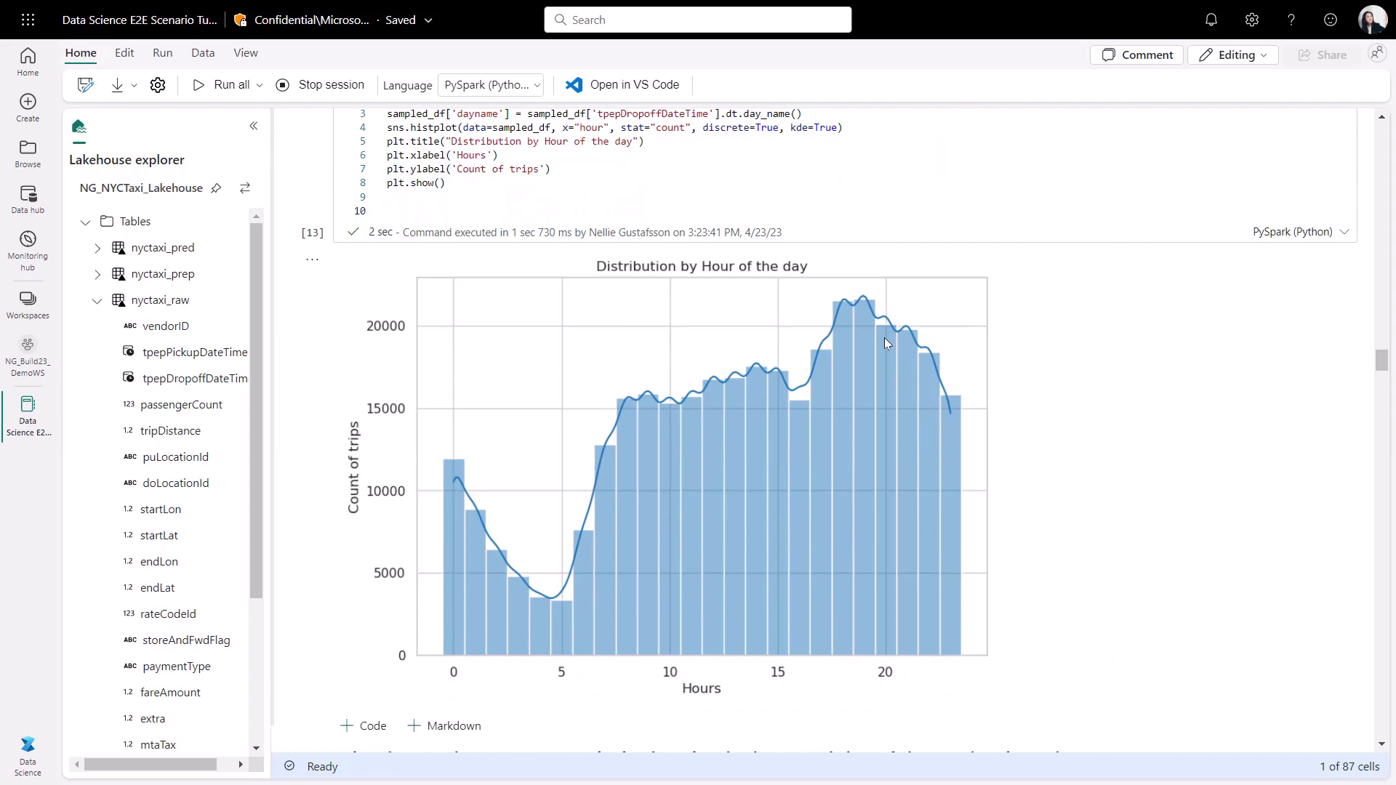
scroll(834, 311, "down", 11)
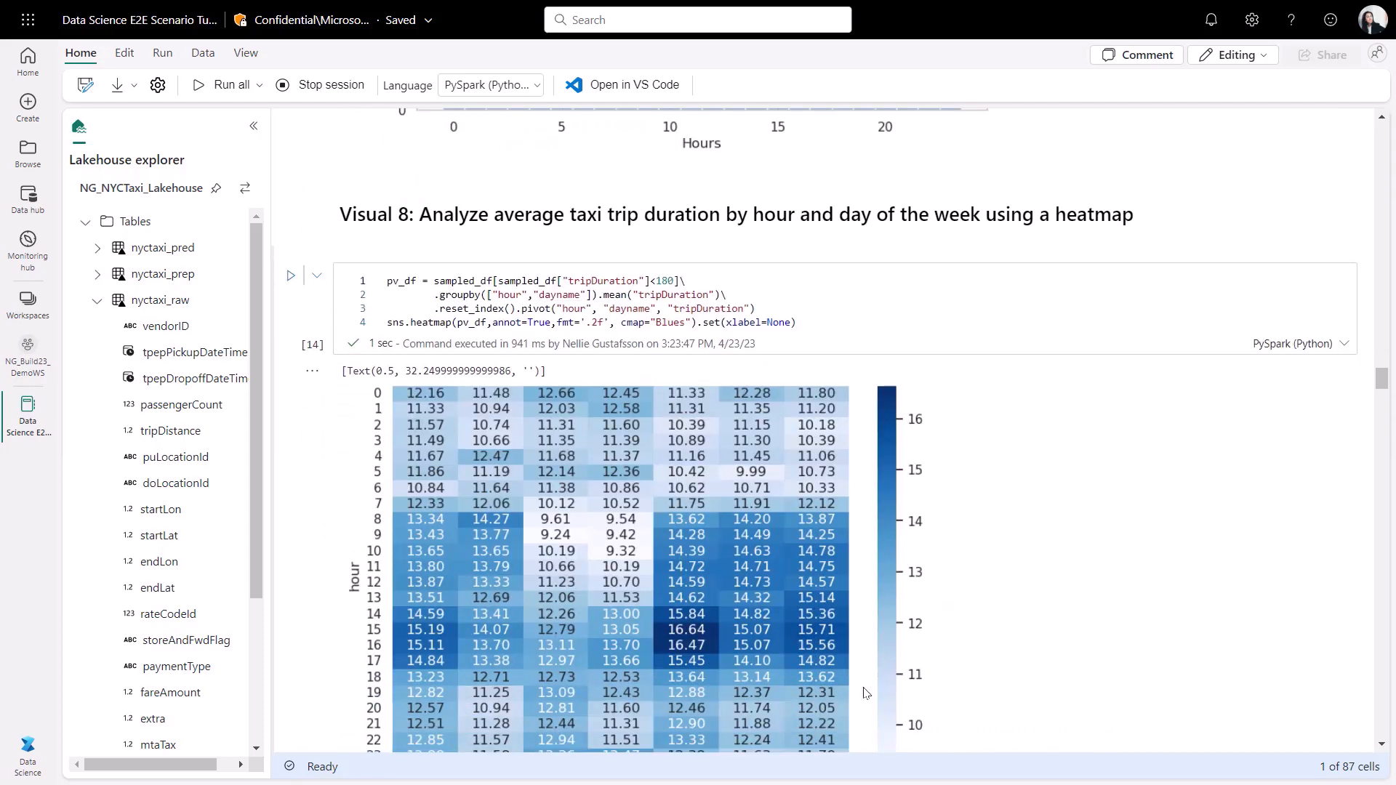
scroll(865, 693, "down", 2)
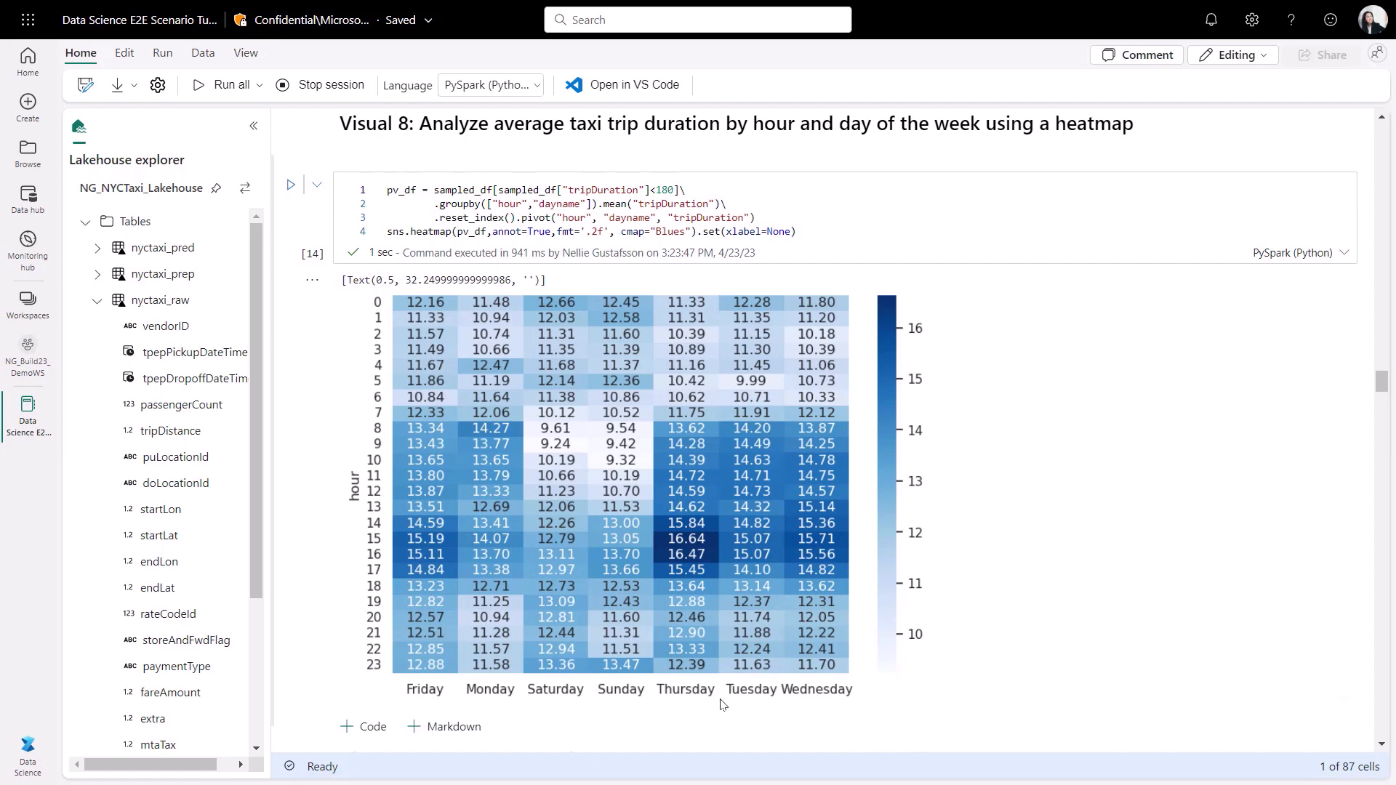
Run the Module 4 cell that imports mlflow and sets the experiment named experiment-nyctaxi-trips.
scroll(722, 703, "down", 7)
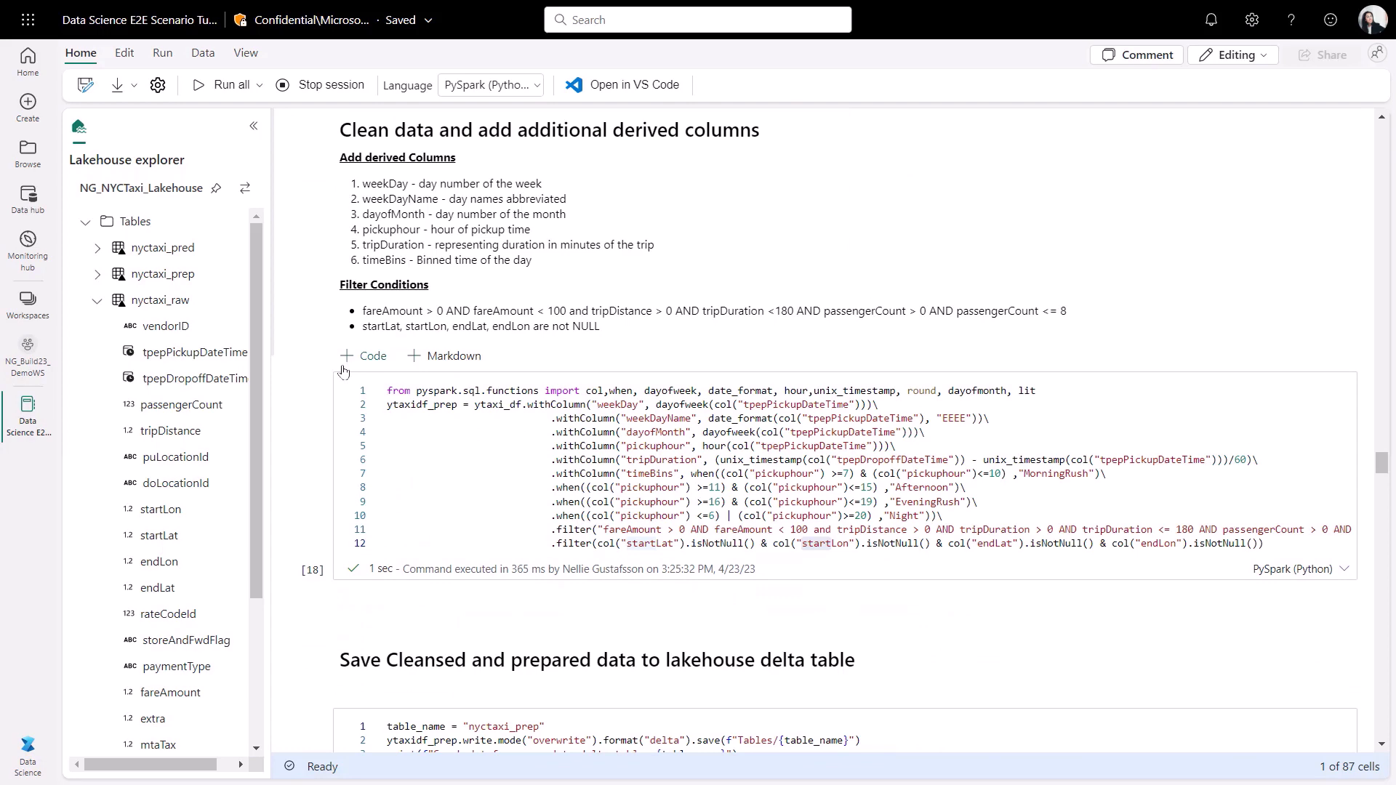
scroll(567, 516, "down", 3)
double_click(534, 545)
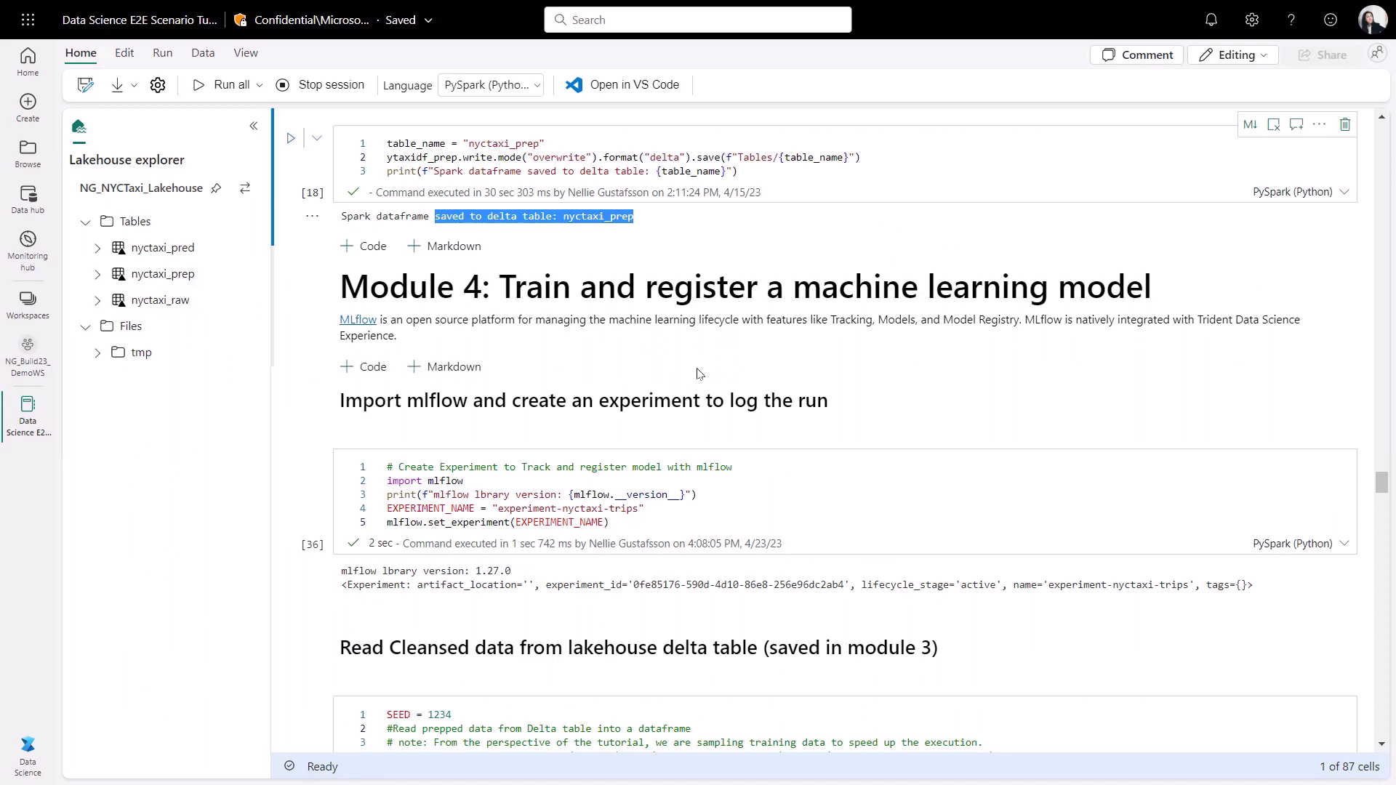
left_click(556, 436)
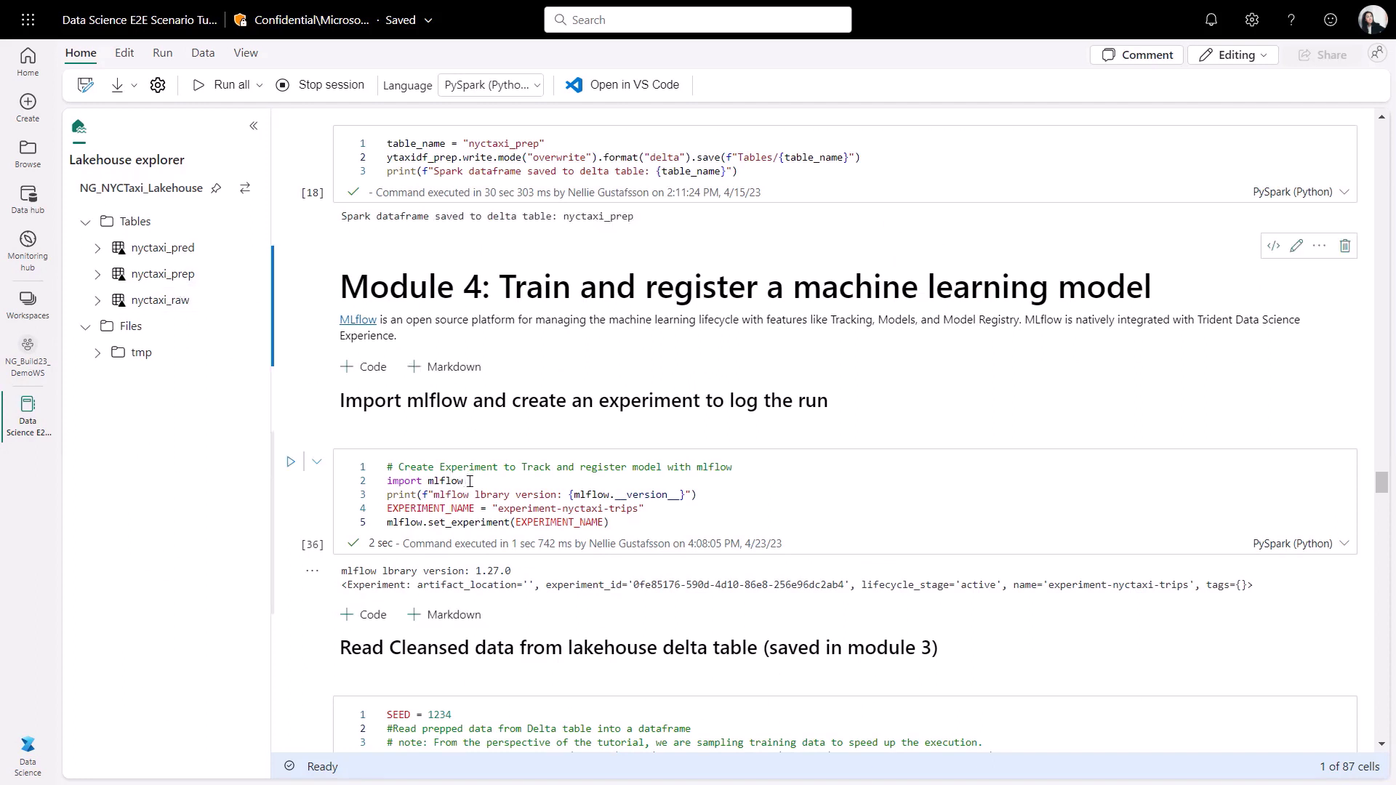
left_click(636, 523)
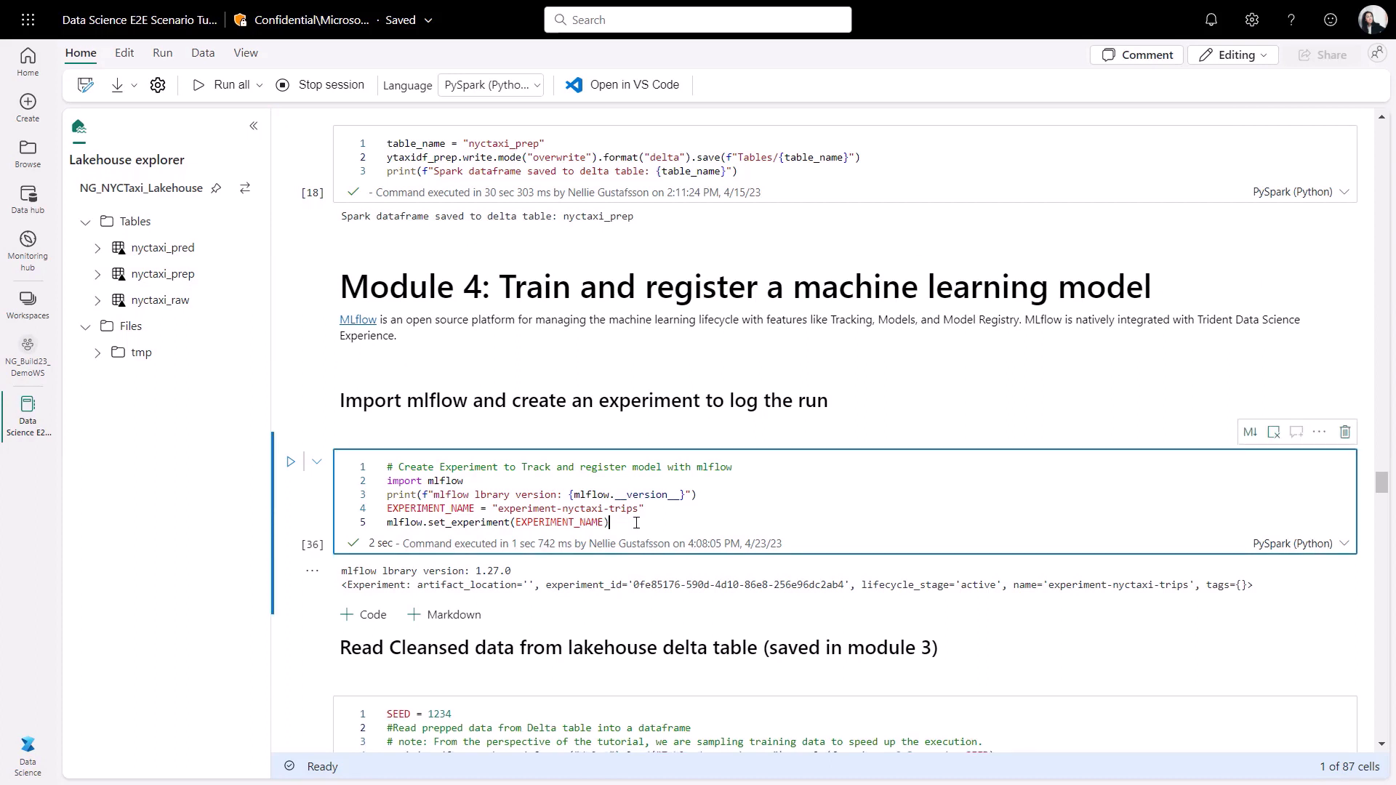
left_click(291, 462)
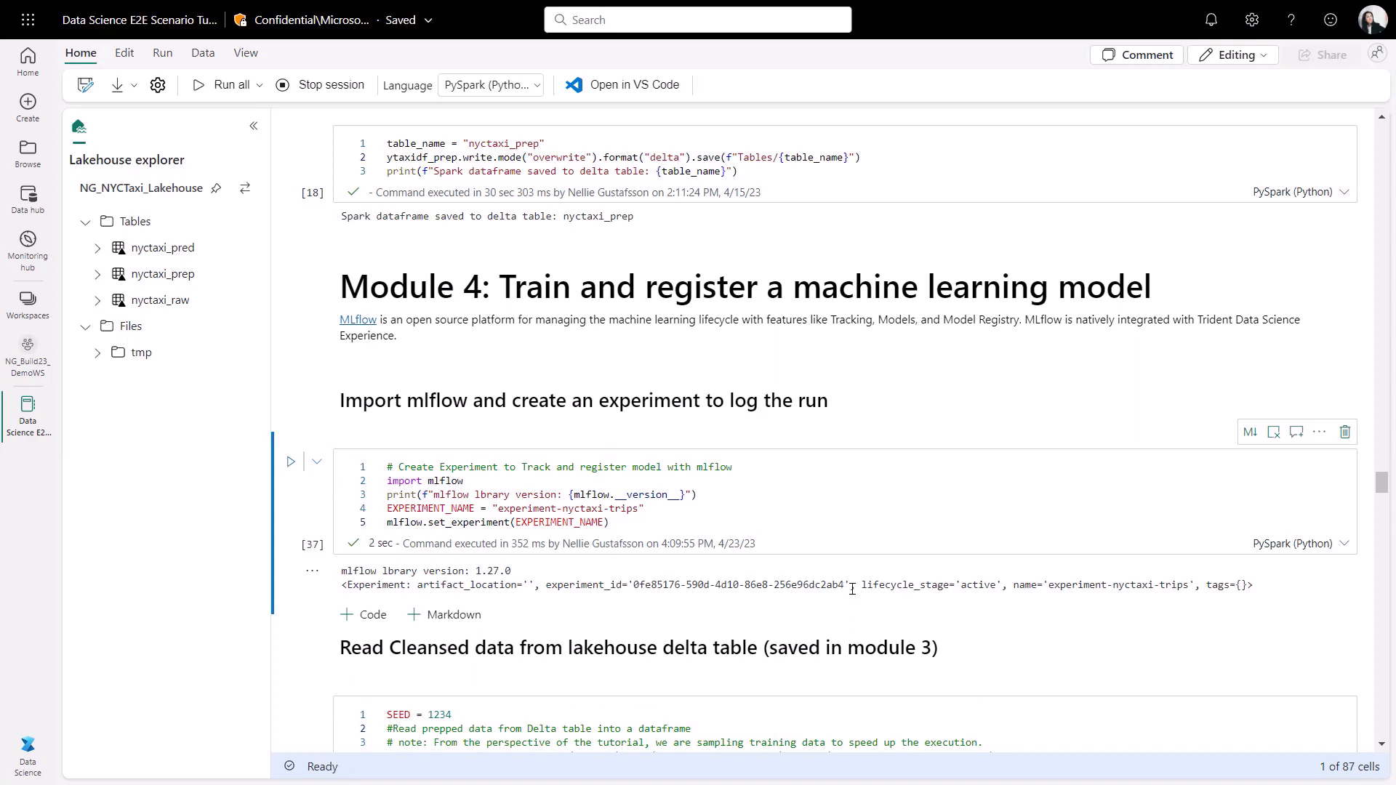
Examine the Module 4 cells covering the train/test split, LightGBM pipeline, Model Run 1 metrics, model registration and Model Run 2 tuned hyperparameters.
scroll(852, 589, "down", 5)
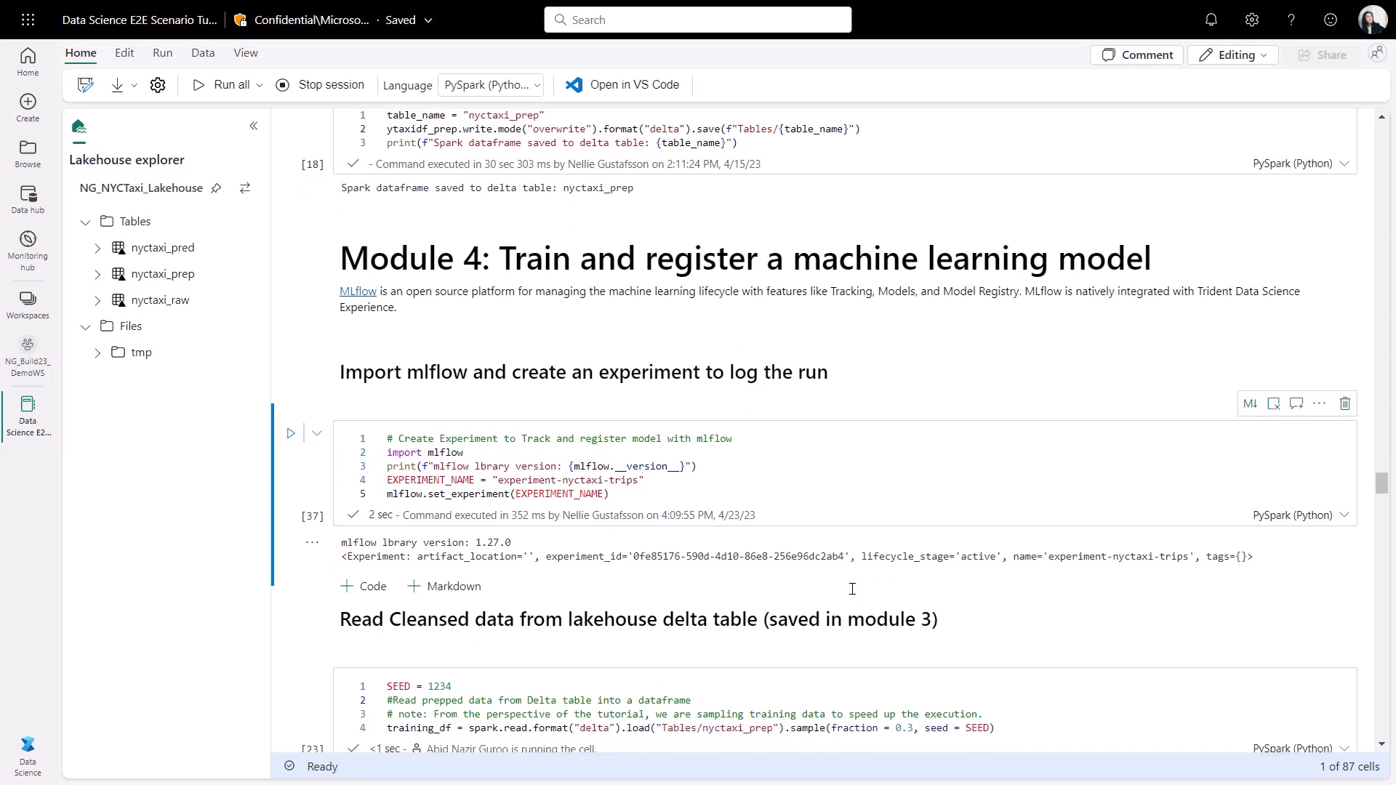
scroll(853, 593, "down", 3)
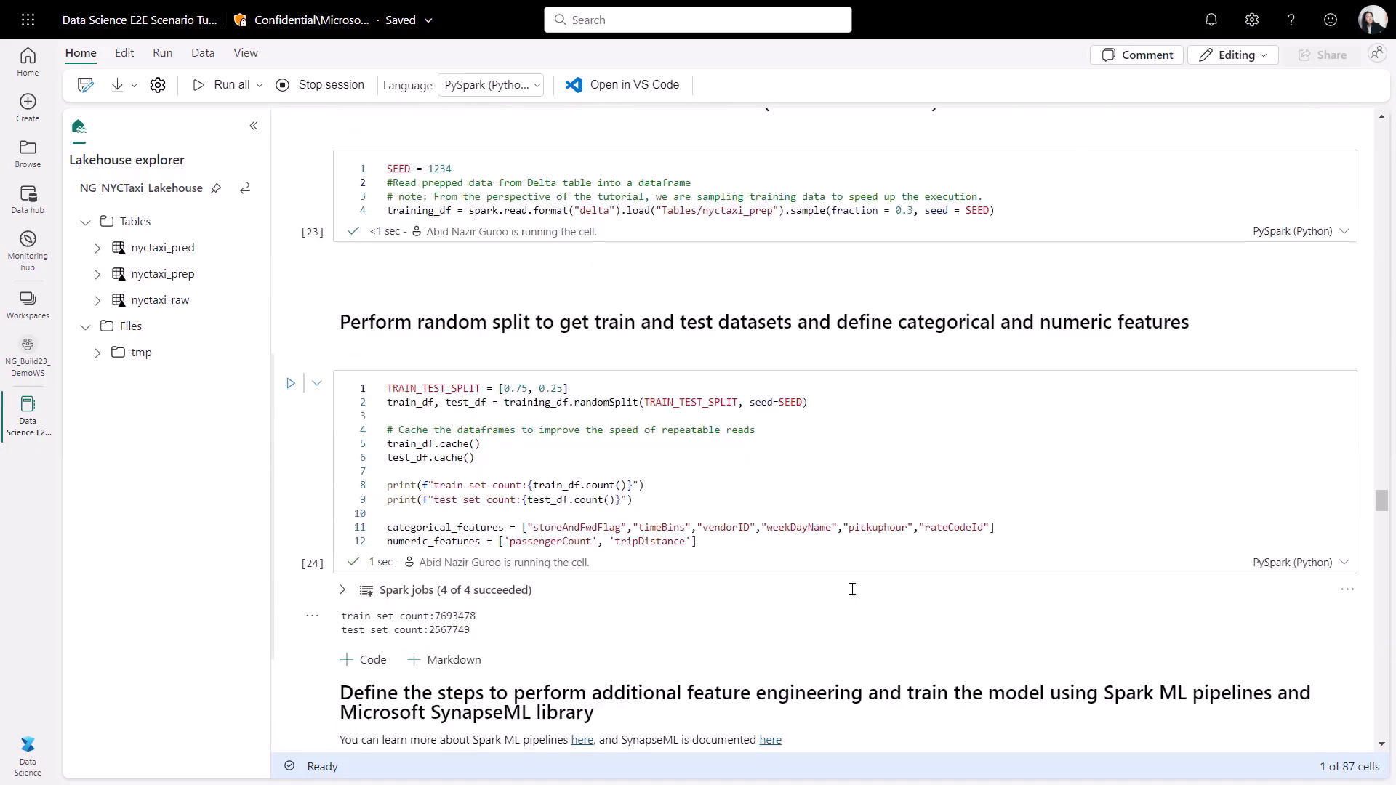
scroll(854, 593, "down", 9)
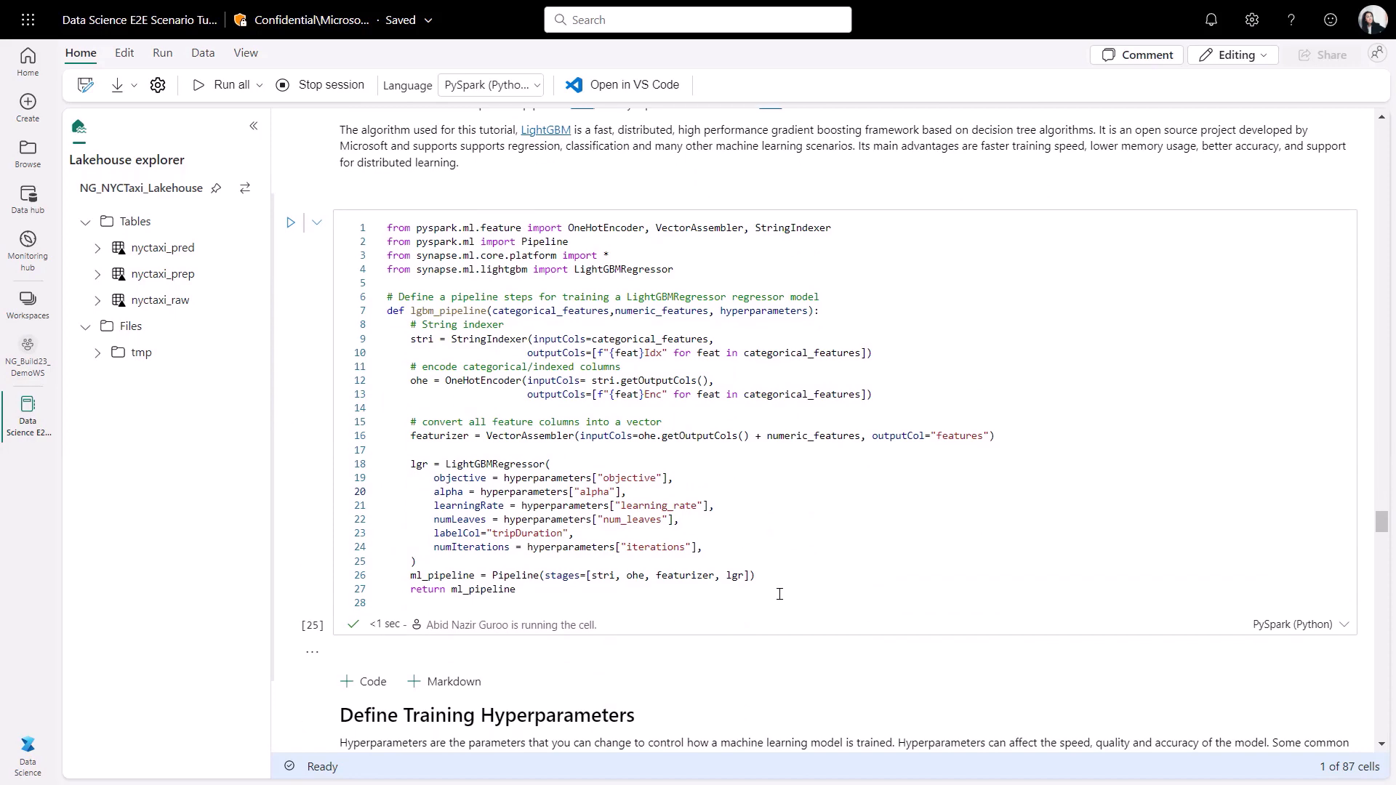
scroll(779, 594, "down", 10)
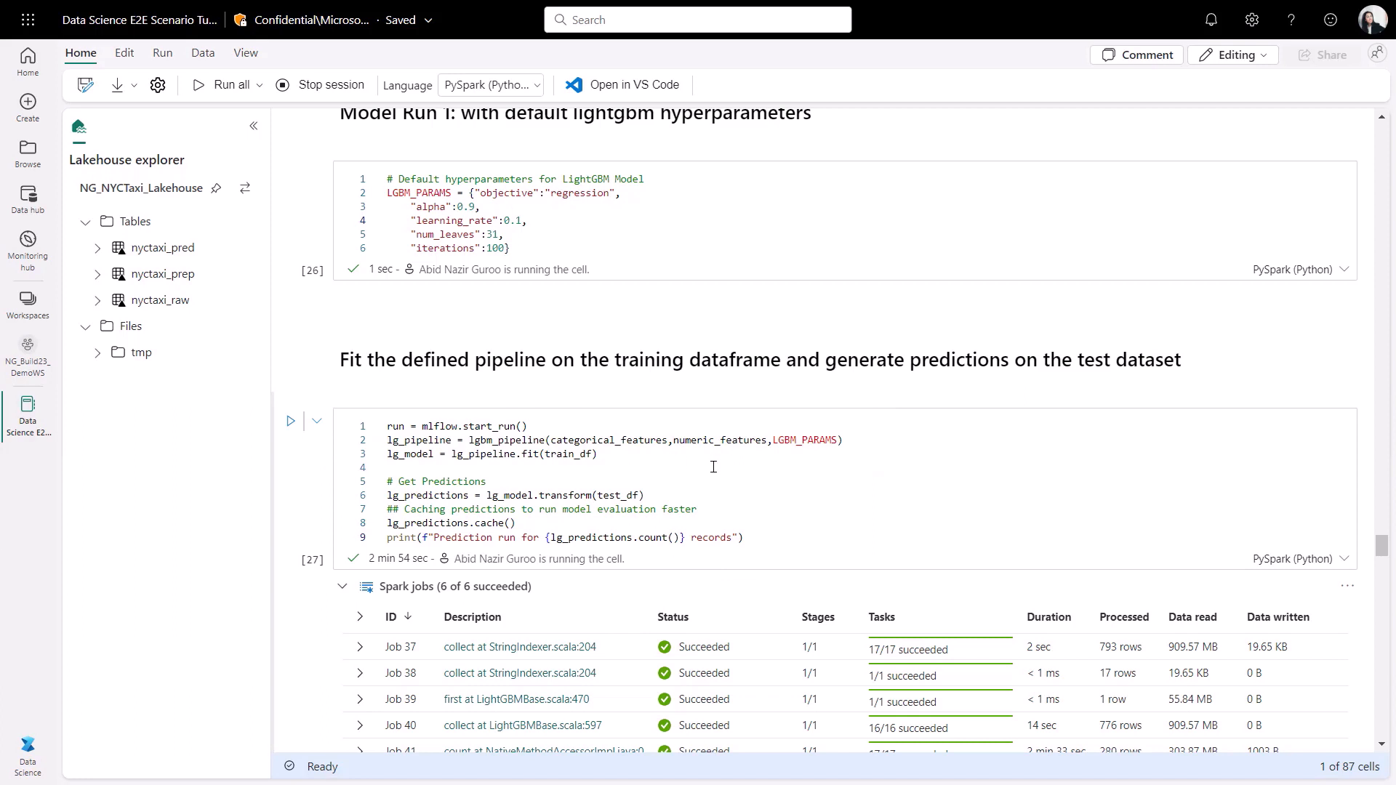
scroll(713, 466, "down", 6)
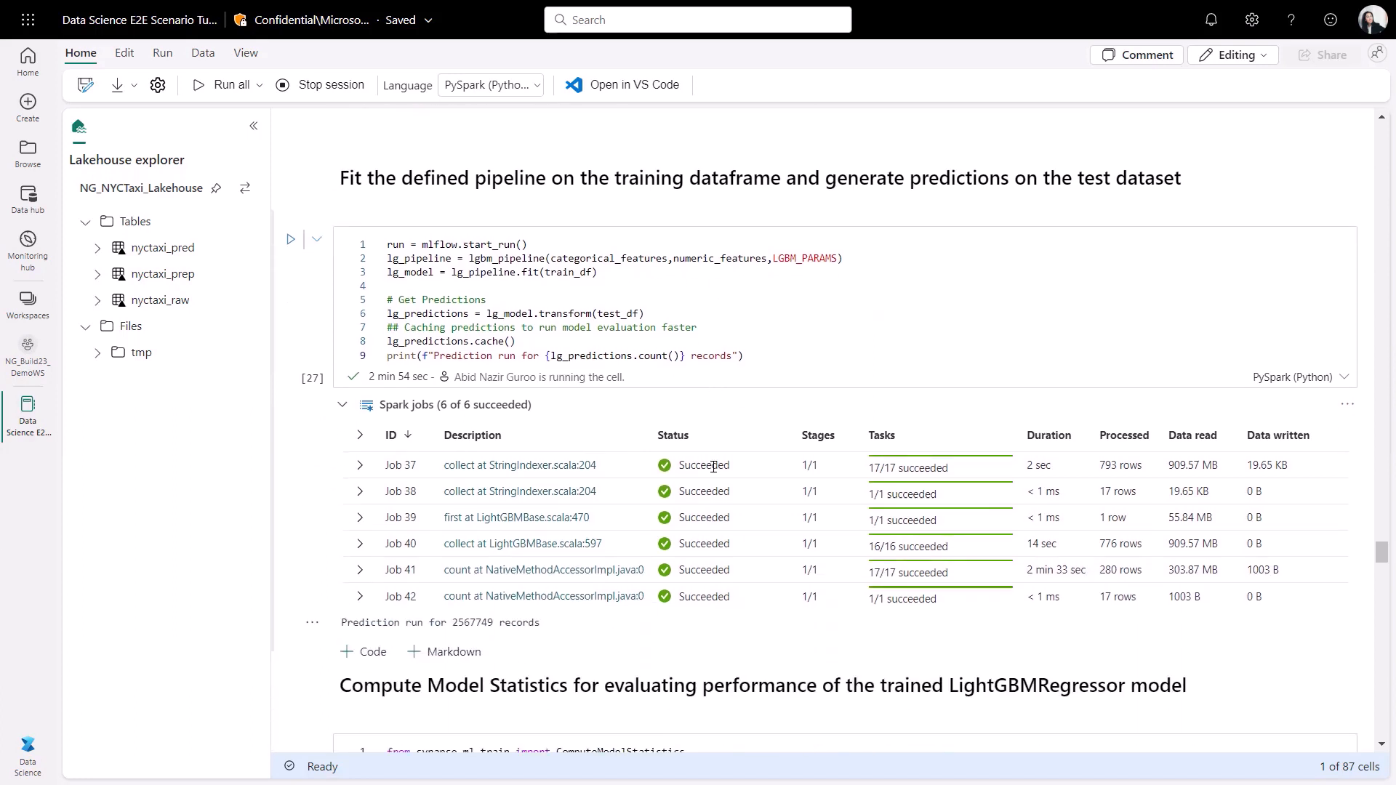
scroll(713, 467, "down", 2)
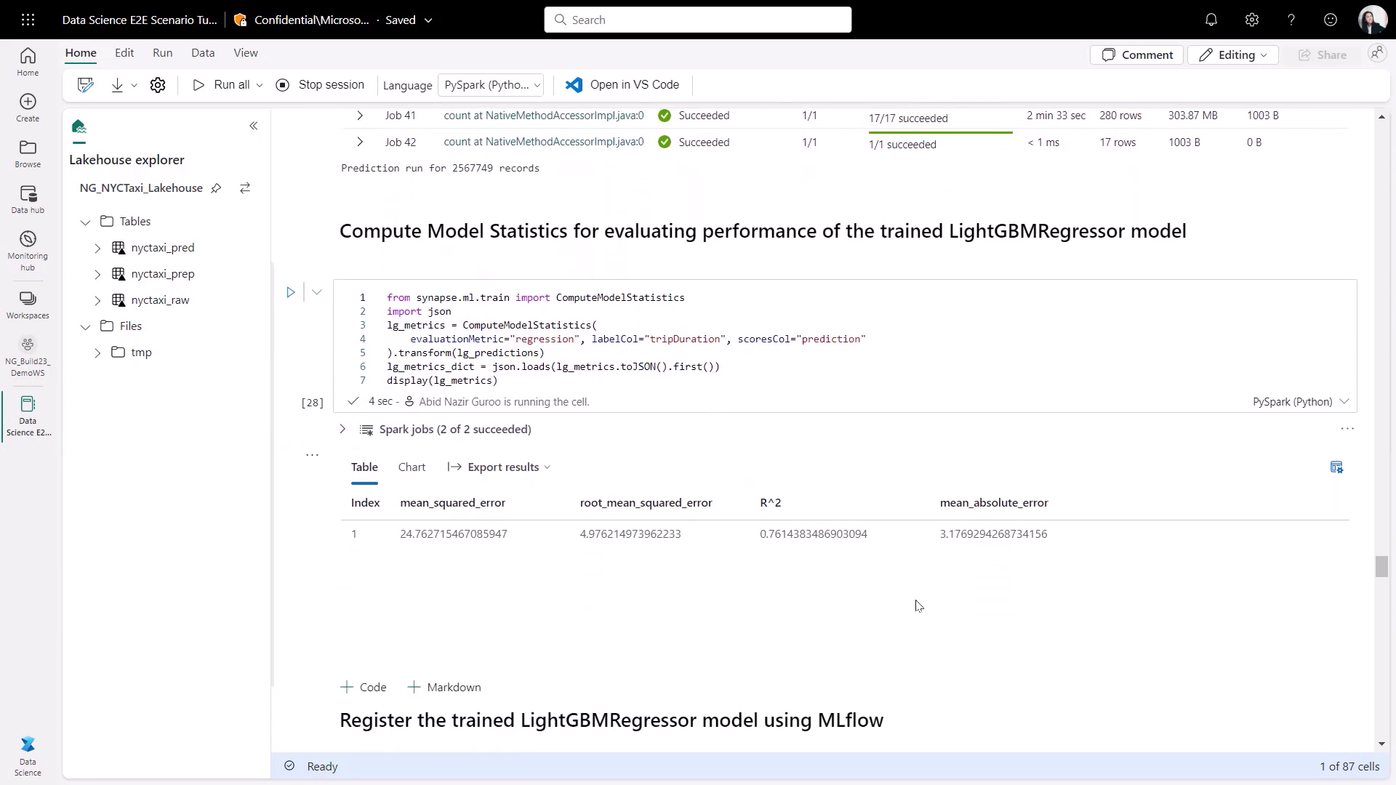
scroll(917, 606, "down", 6)
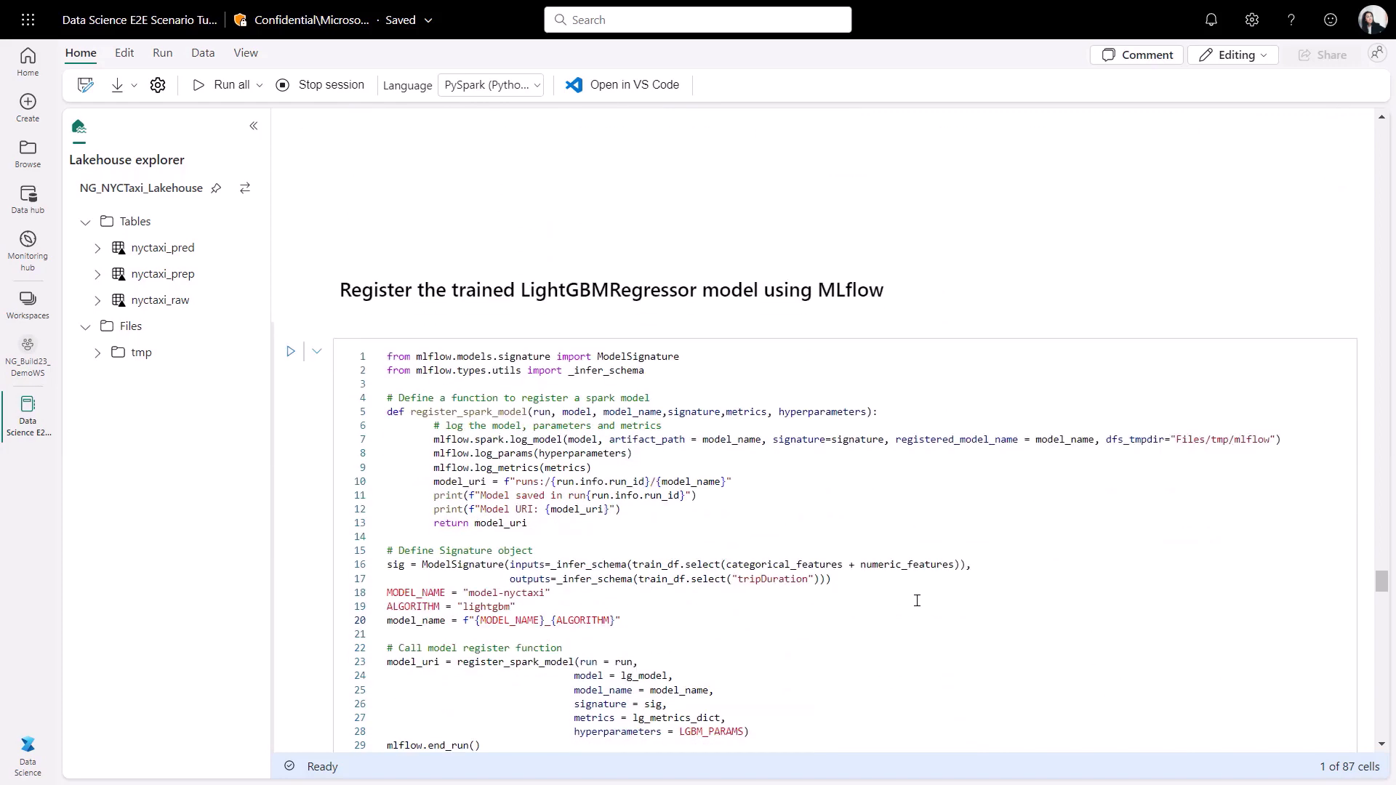
scroll(917, 601, "down", 2)
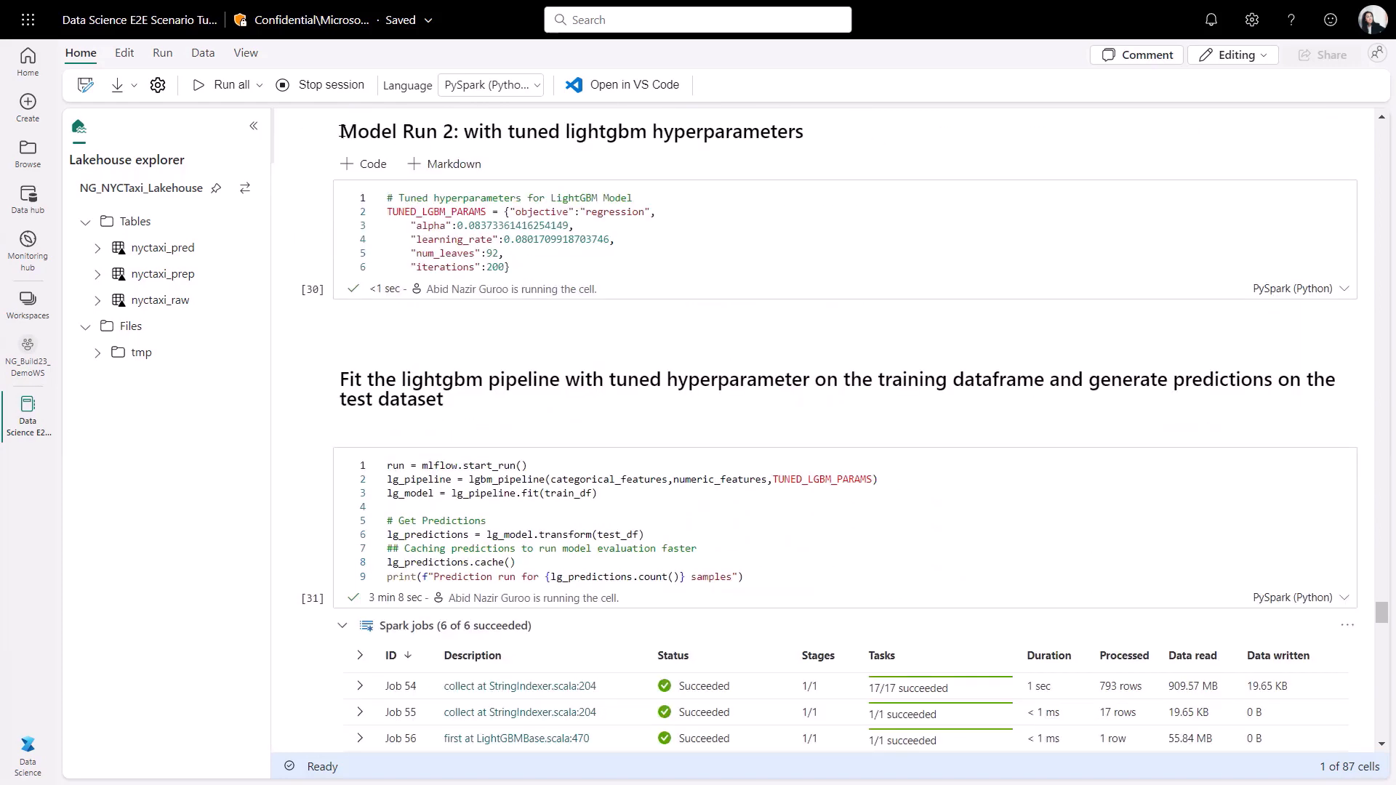
left_click_drag(341, 131, 458, 132)
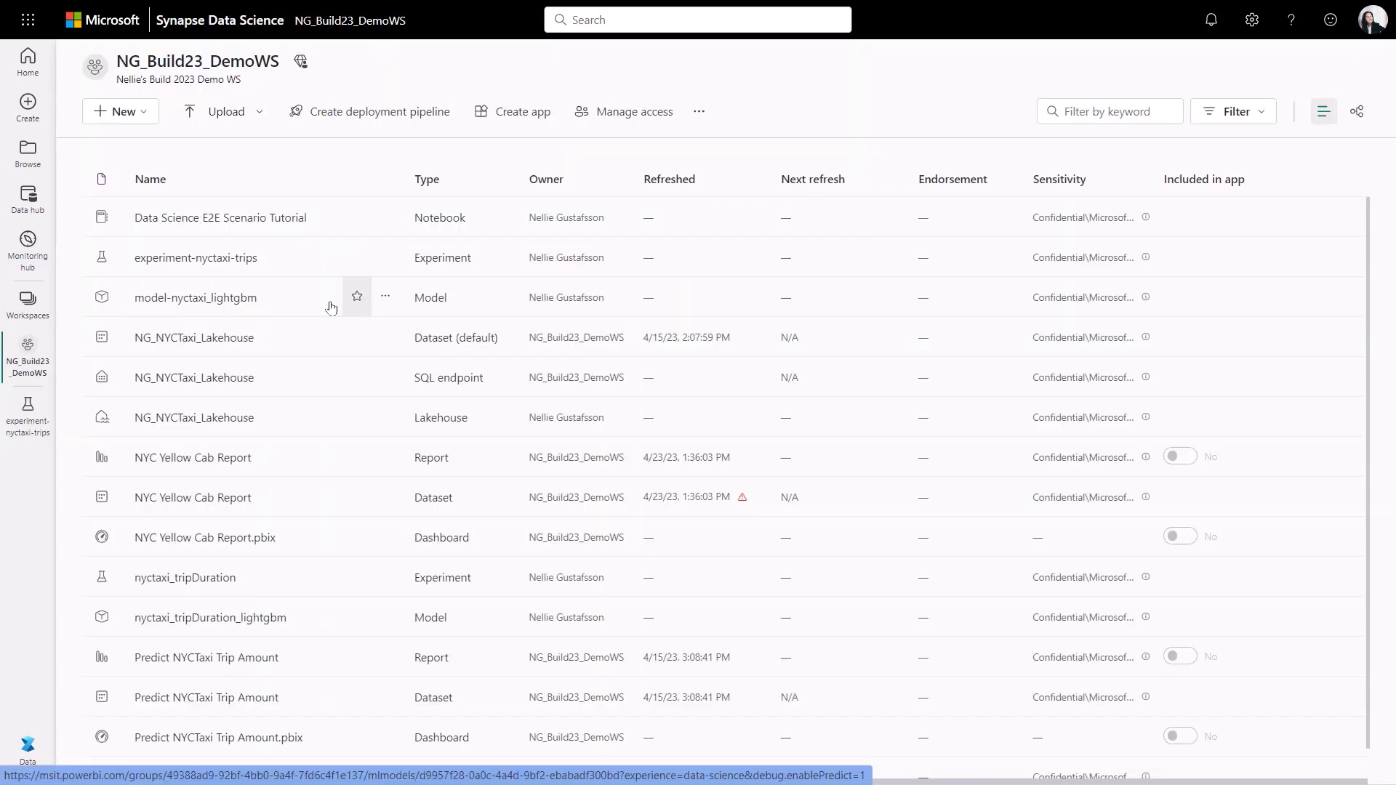
Open experiment-nyctaxi-trips from the workspace, view Run2's MLmodel file and return to the Run2 details.
left_click(207, 264)
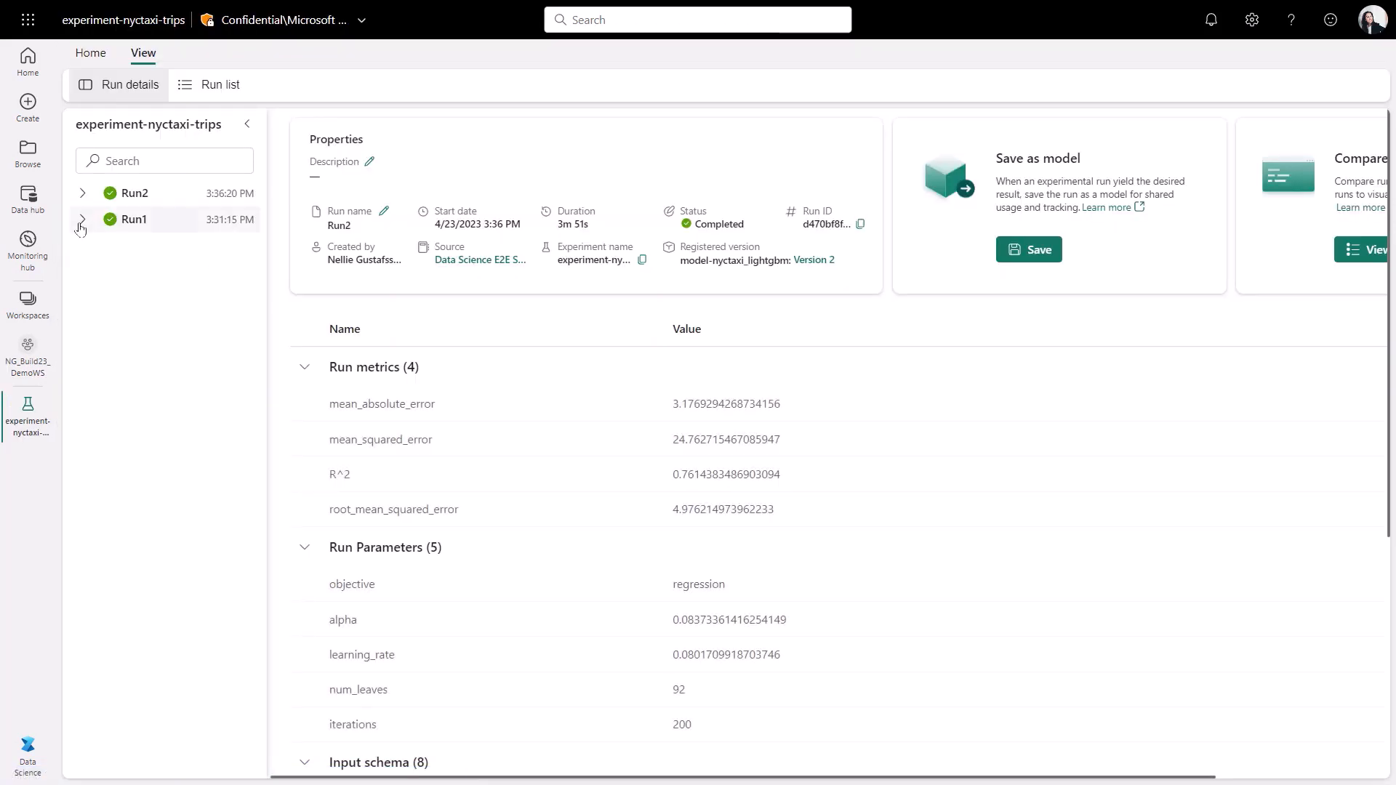
left_click(82, 193)
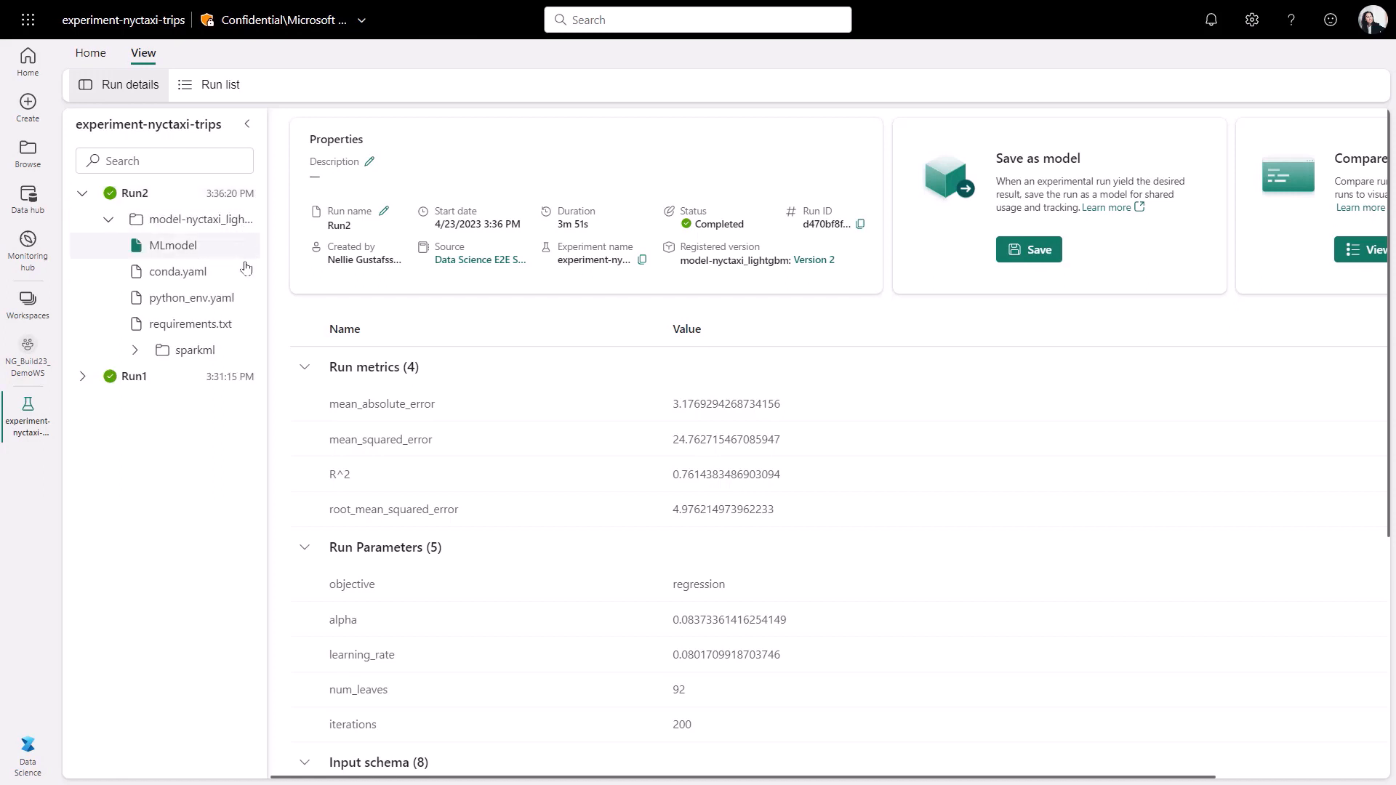
left_click(160, 248)
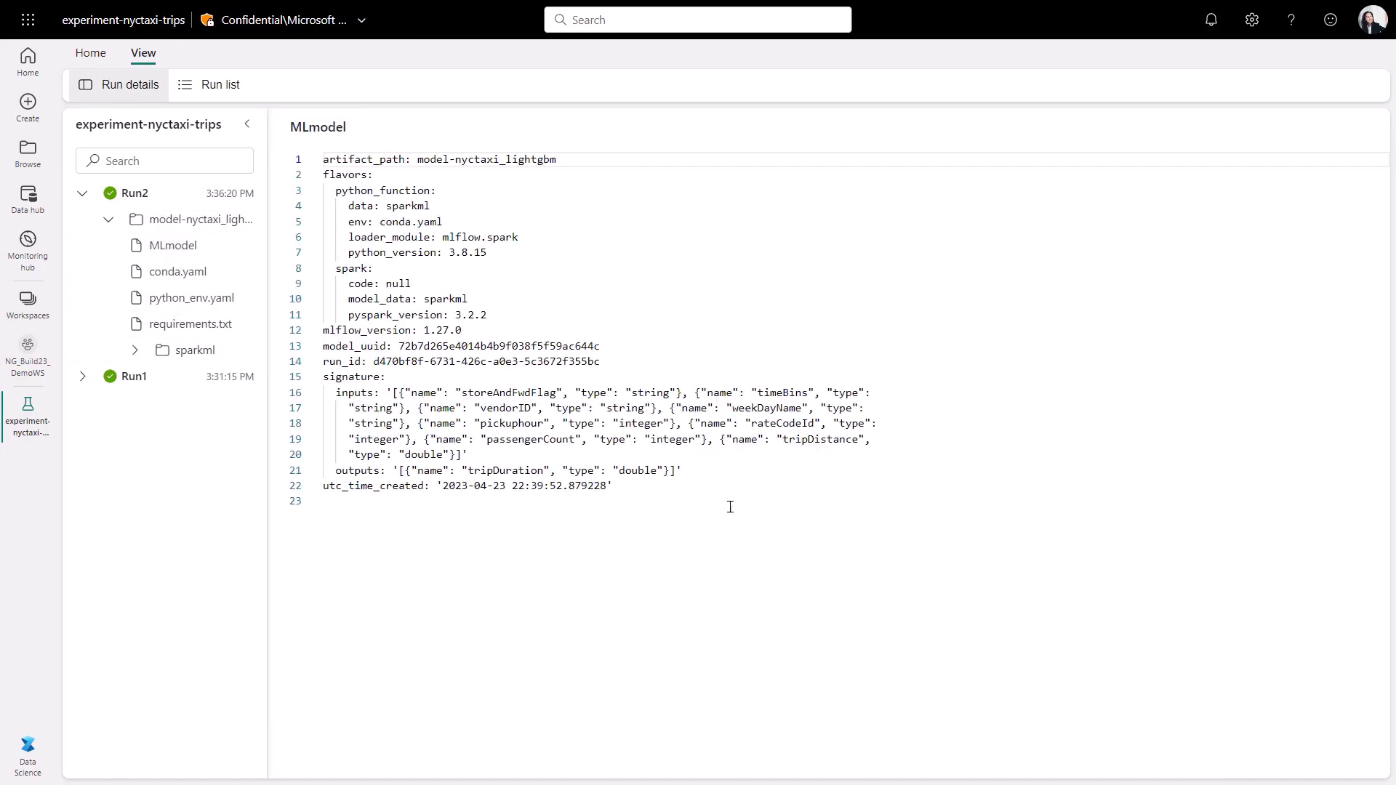
left_click(136, 195)
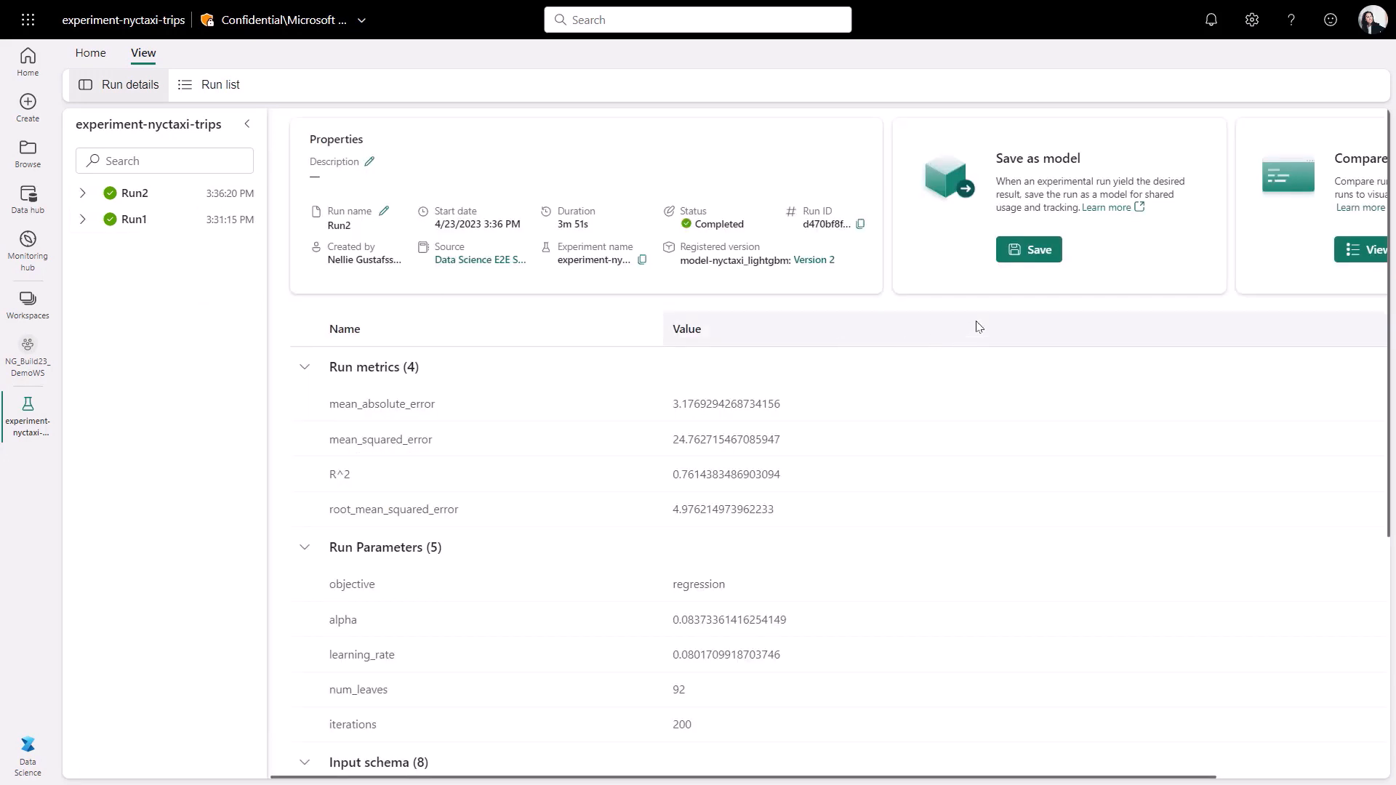
Open the dialog for saving Run2 as a model and cancel it without creating one.
left_click(1040, 250)
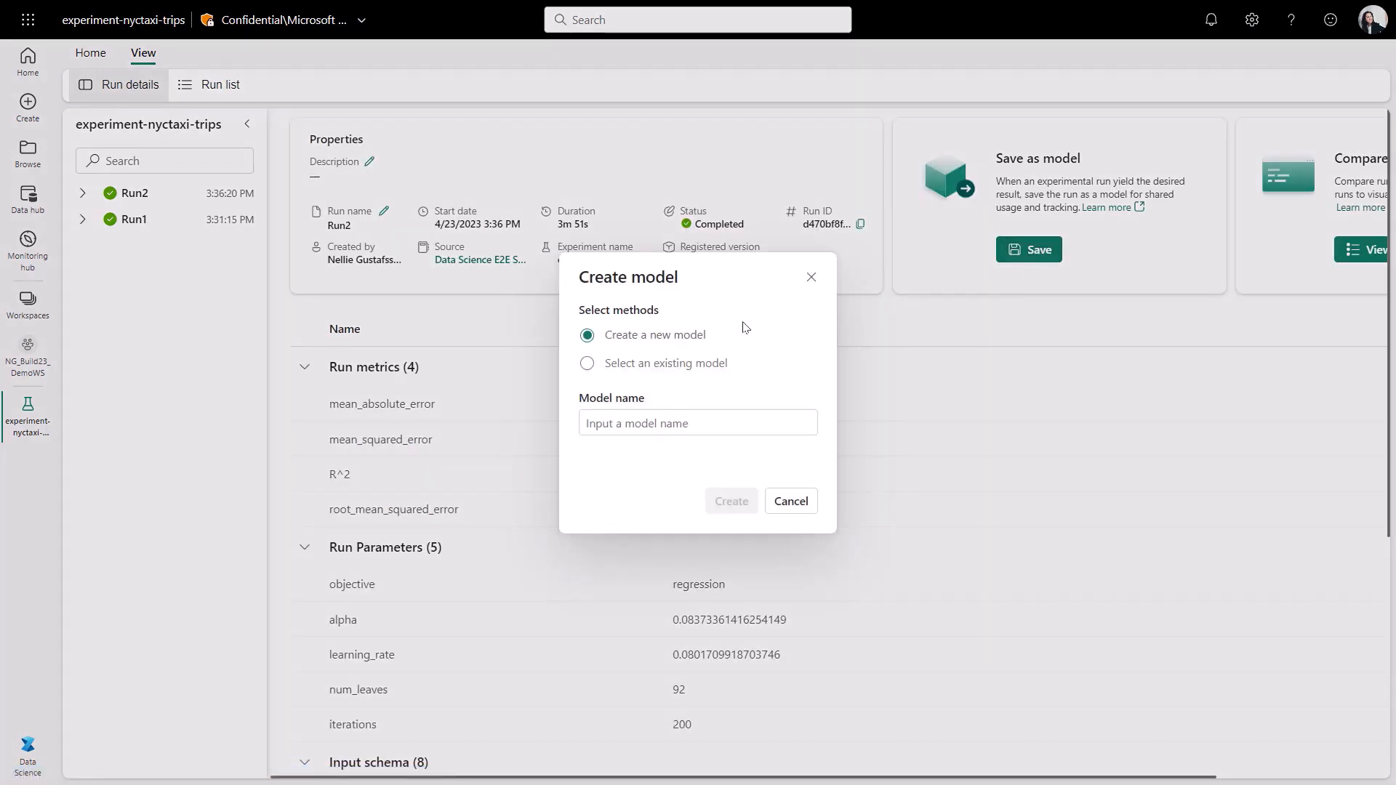
left_click(805, 513)
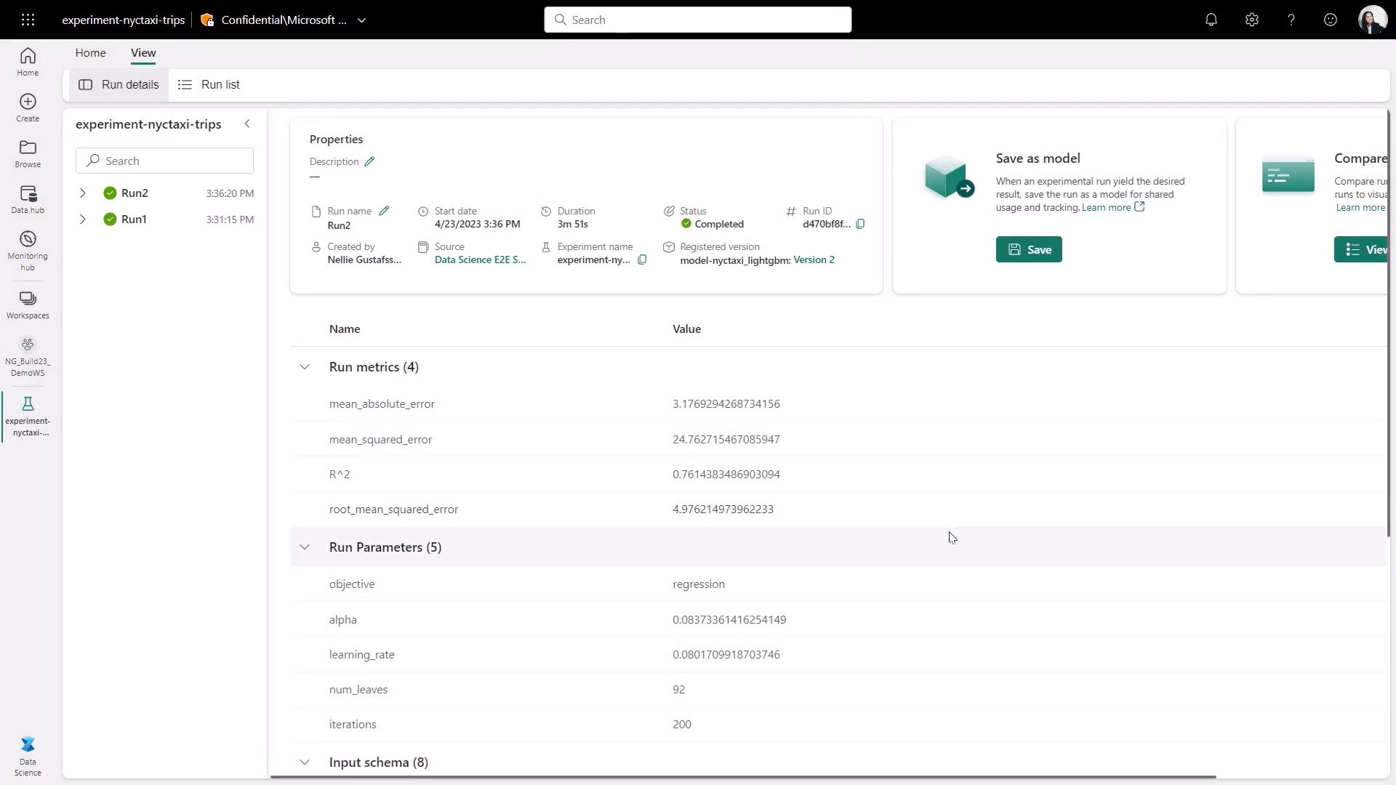
Open the experiment's run list and select Run1 and Run2 to compare their metrics.
scroll(951, 537, "right", 3)
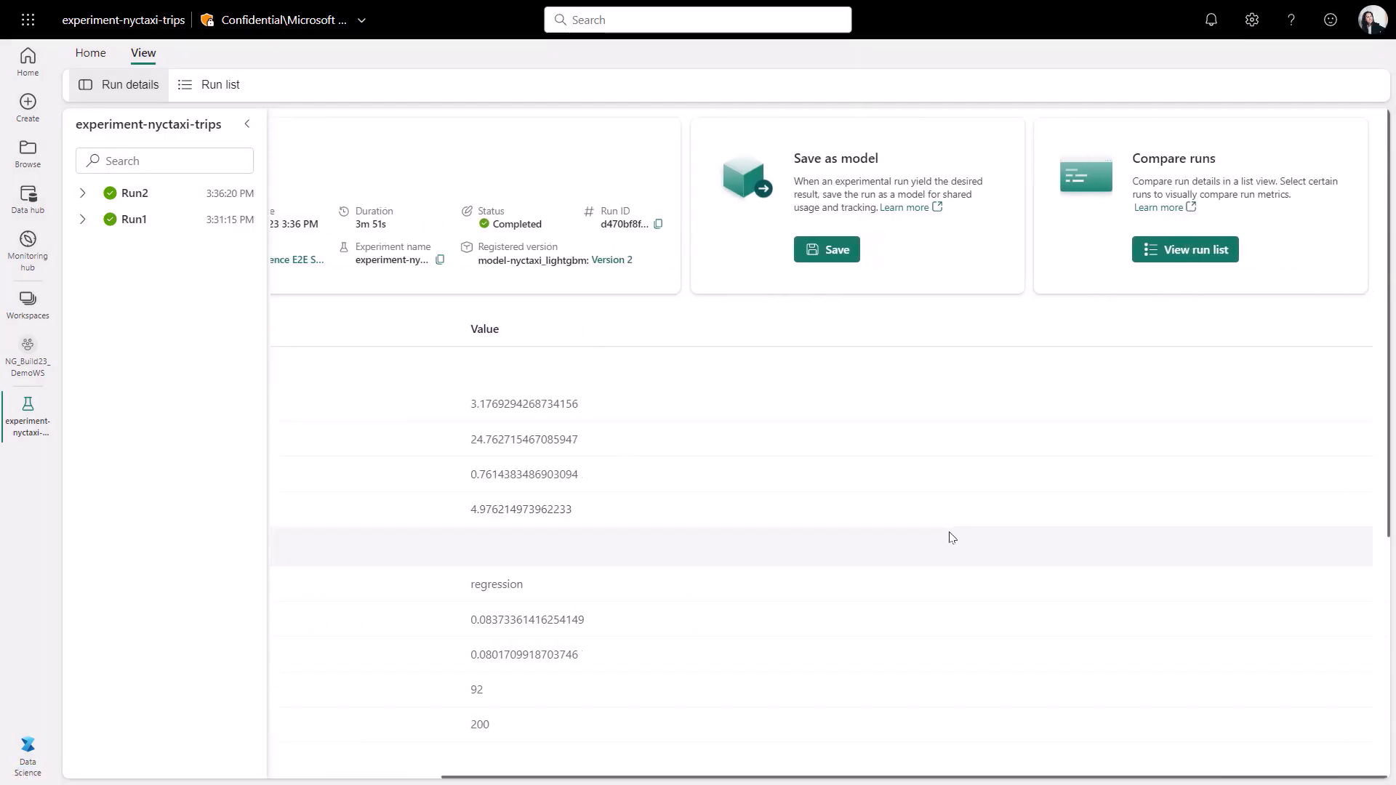
left_click(1162, 258)
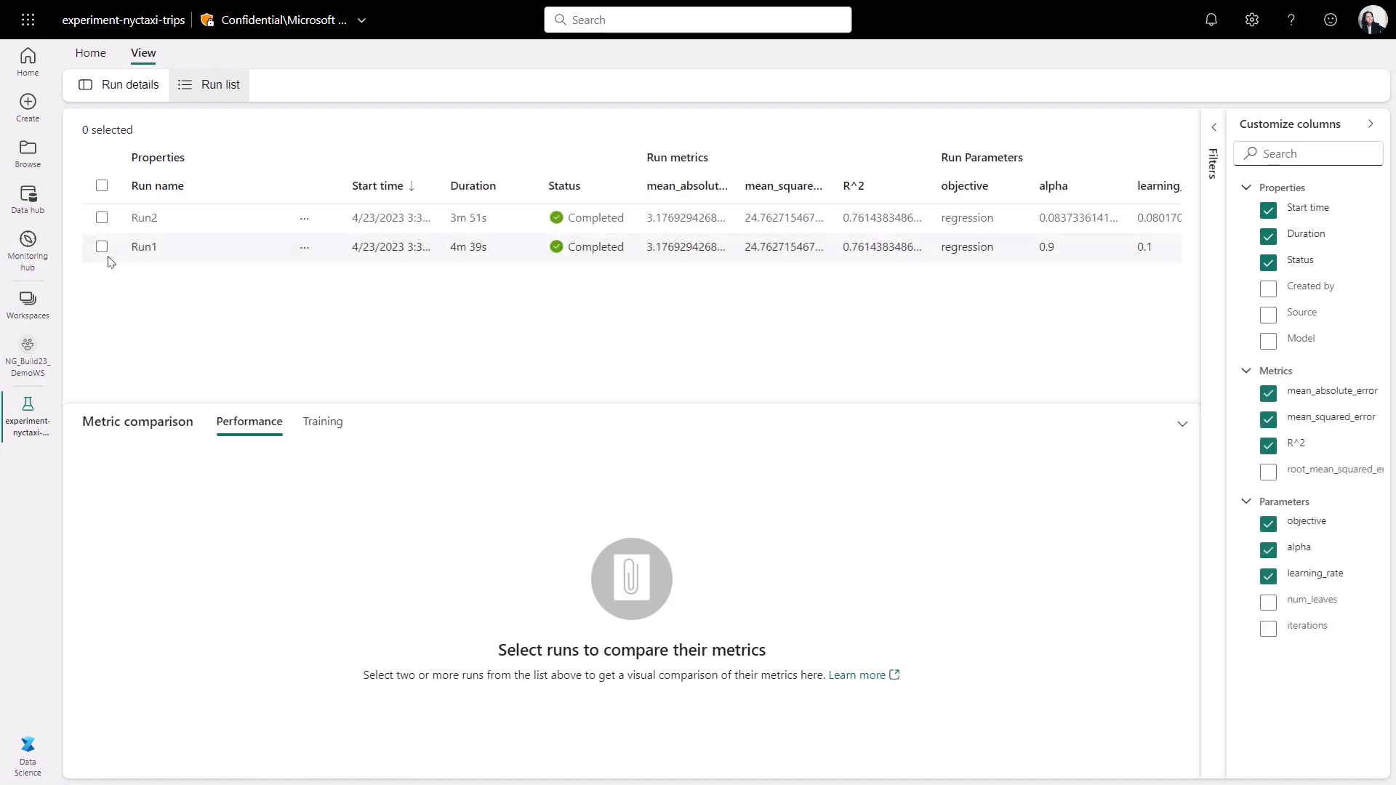
left_click(102, 247)
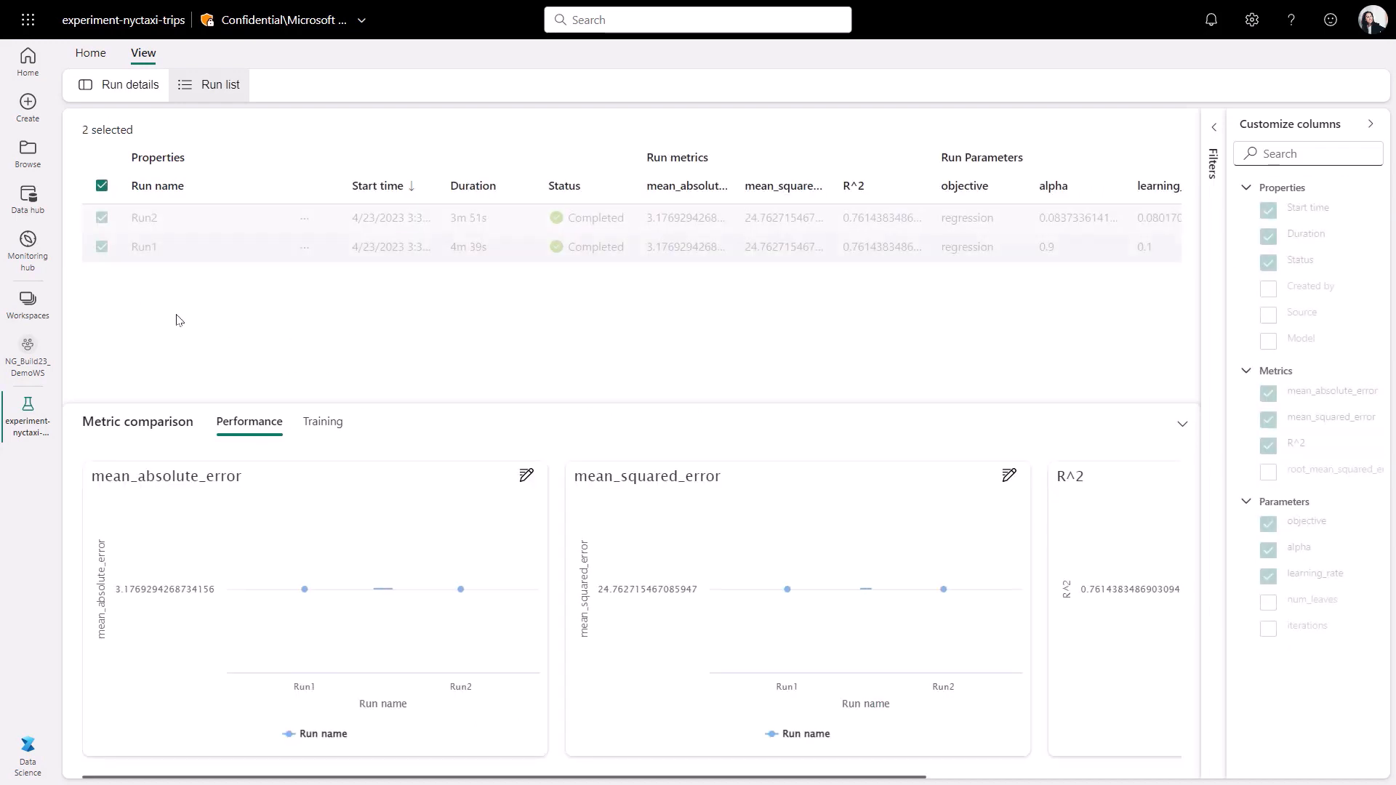
Personalize the mean_absolute_error comparison chart with num_leaves as its Y-axis and a different visualization type, replacing the original chart.
left_click(526, 475)
left_click(763, 331)
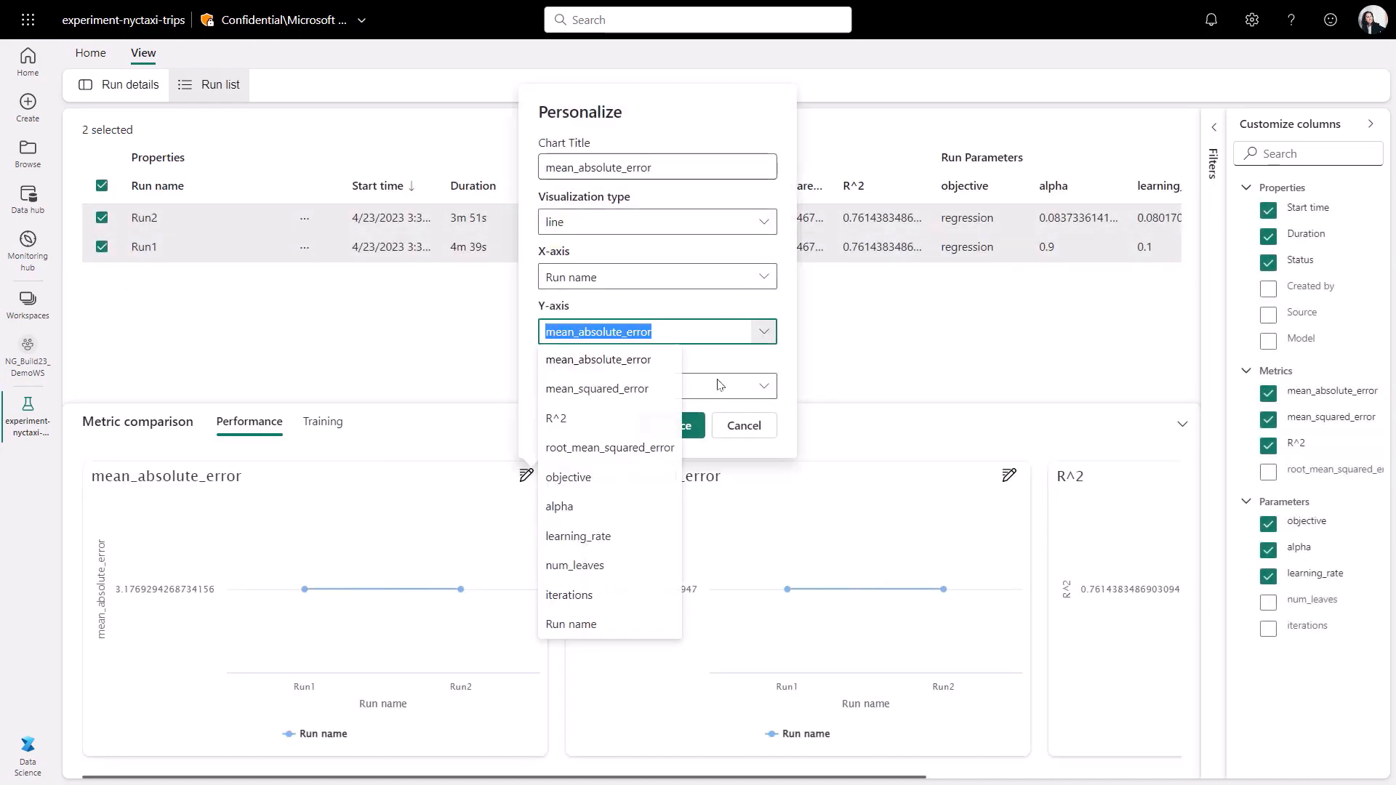
left_click(581, 553)
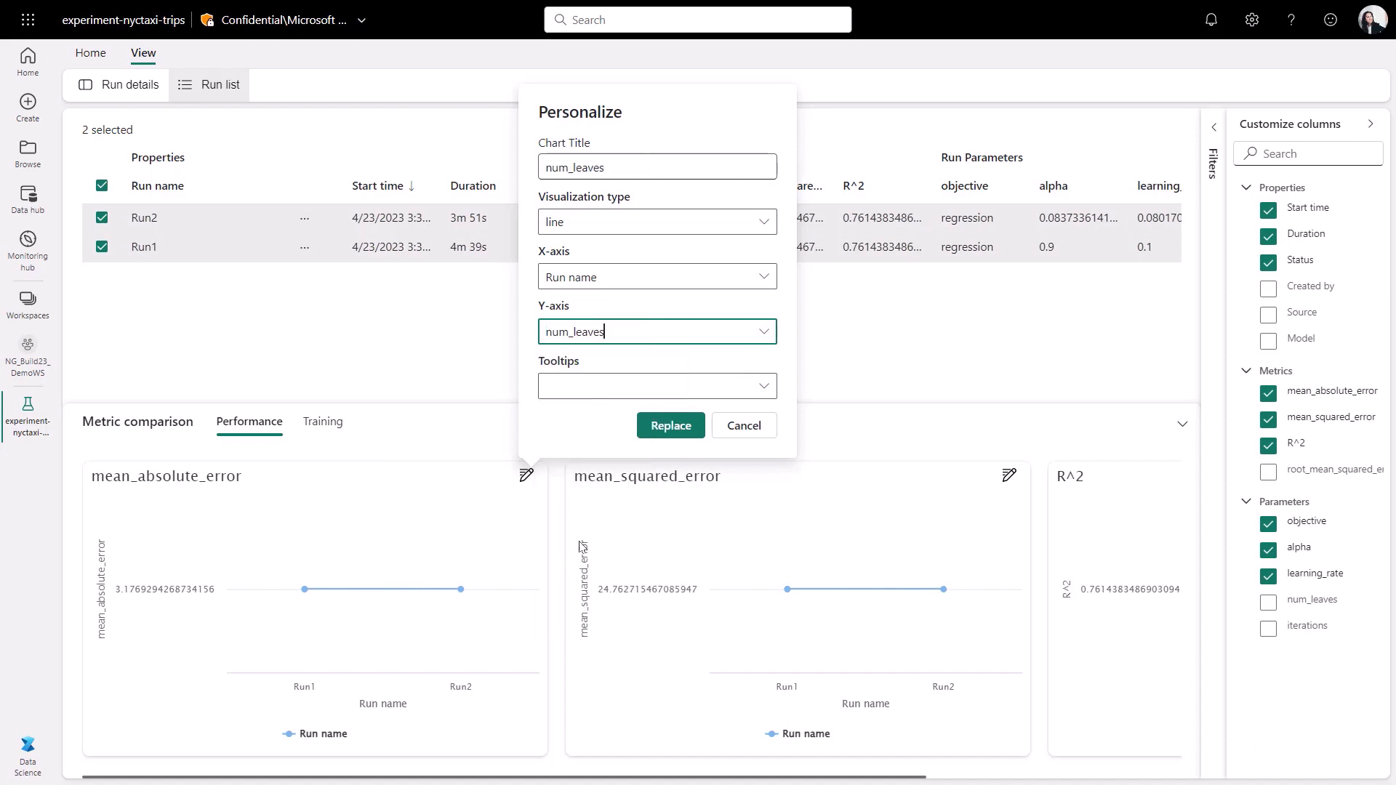
left_click(763, 221)
left_click(566, 276)
left_click(670, 426)
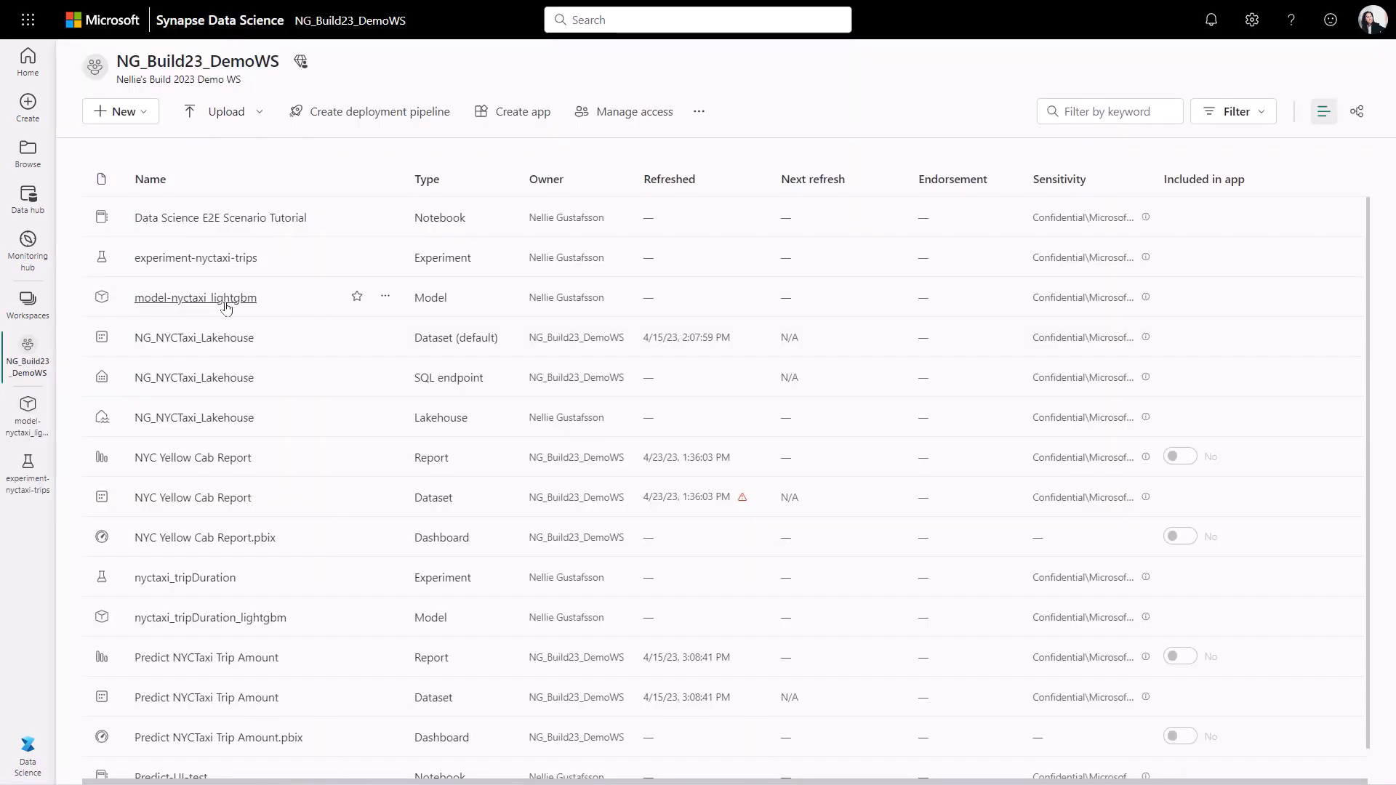
Open model-nyctaxi_lightgbm from the workspace, view the details of Version 2 and show its options for applying the model.
left_click(219, 304)
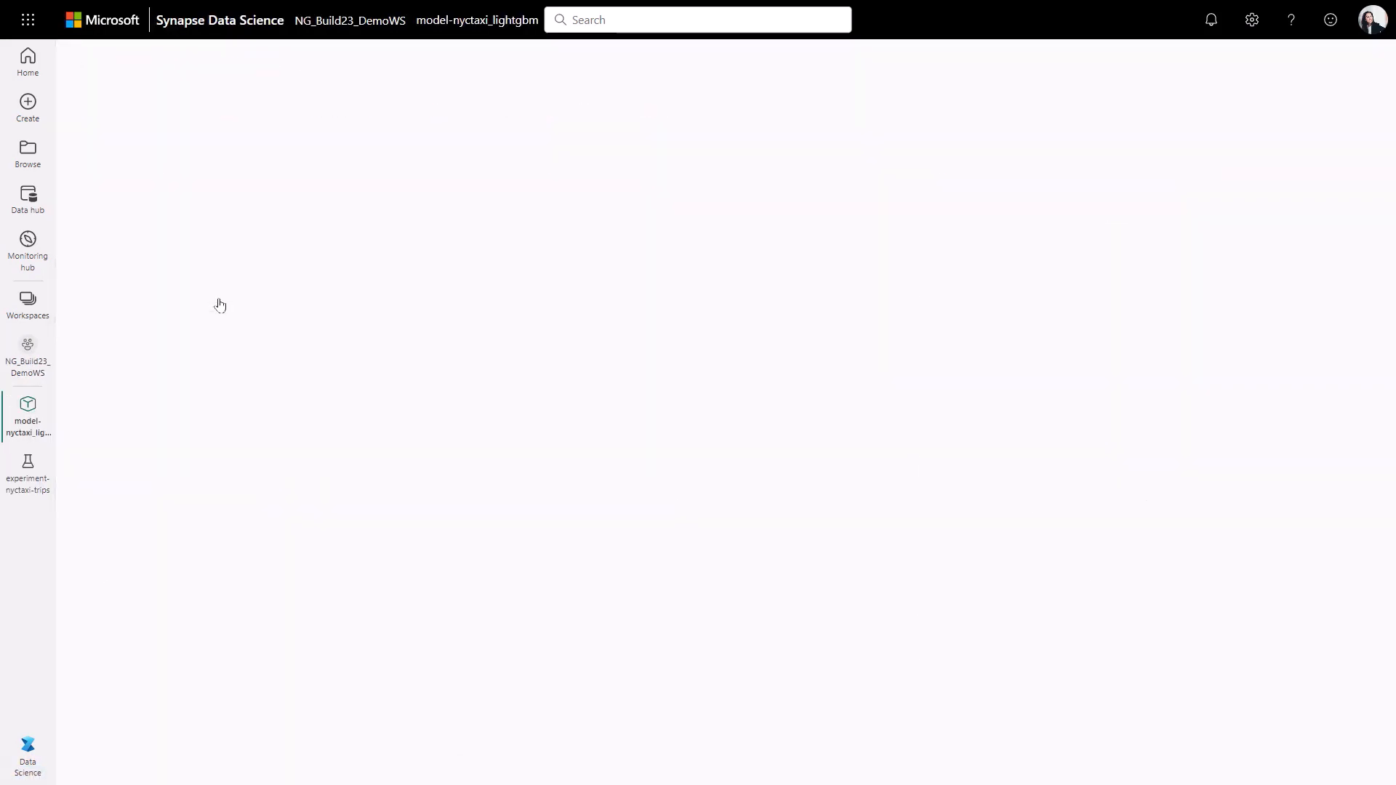
left_click(125, 153)
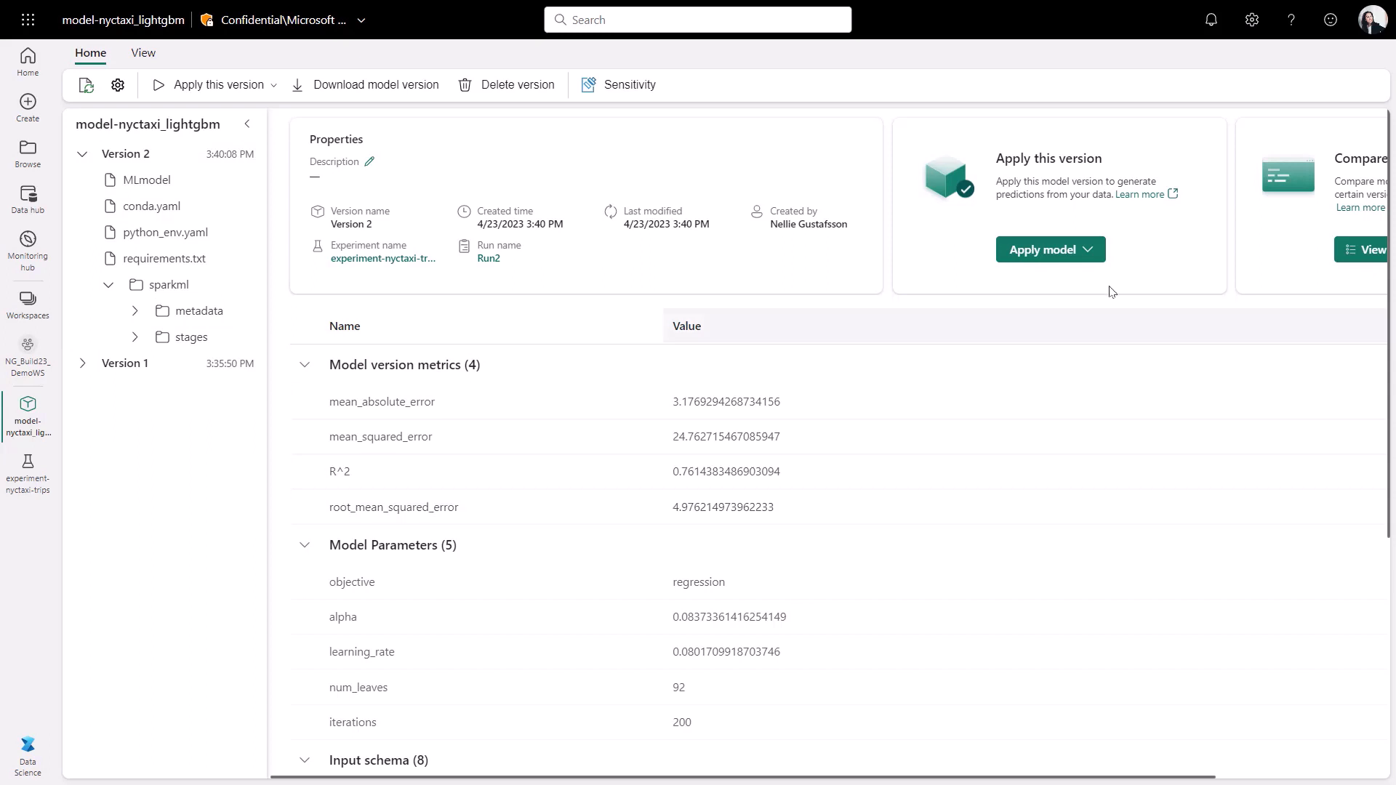
left_click(1090, 252)
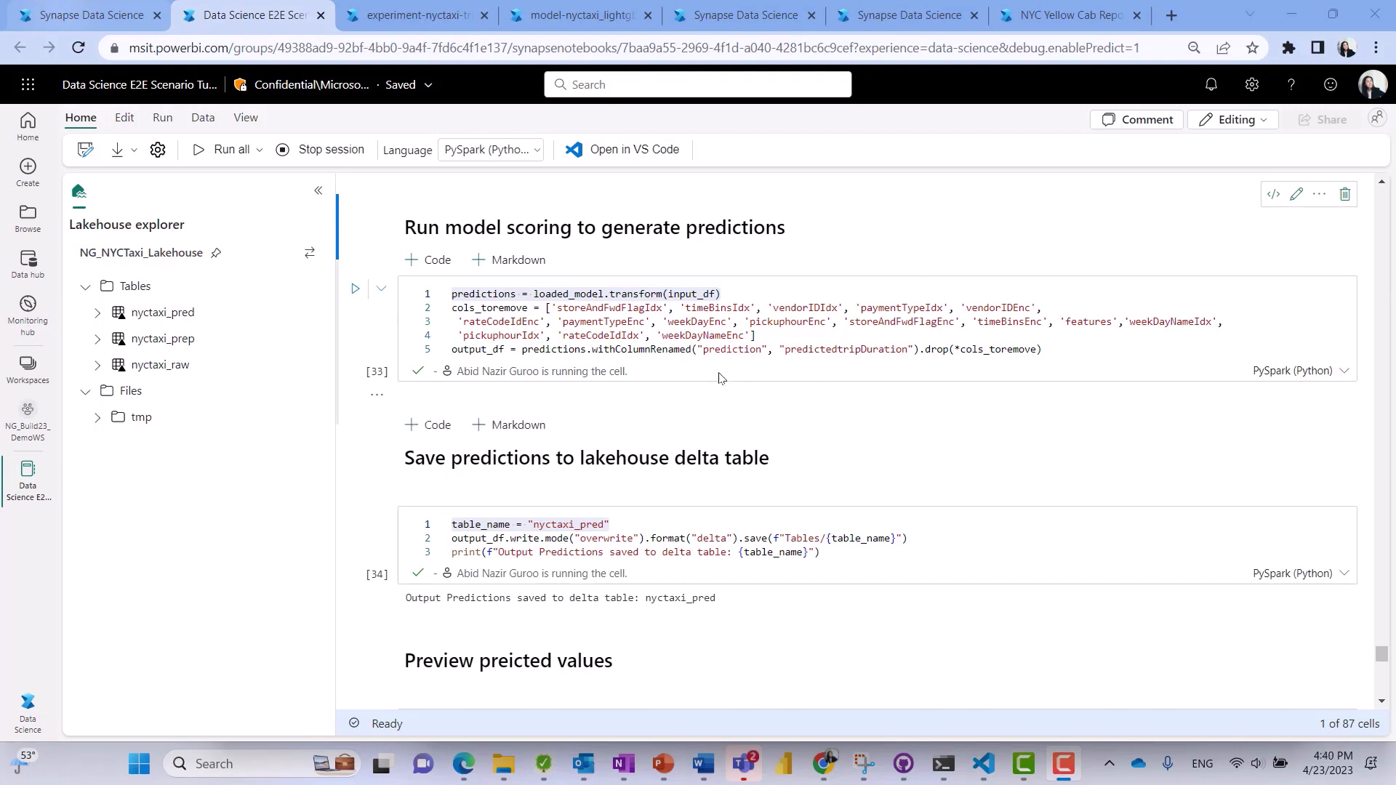
In the notebook's cell for saving predictions to the lakehouse, highlight the line that sets table_name to nyctaxi_pred.
left_click(624, 531)
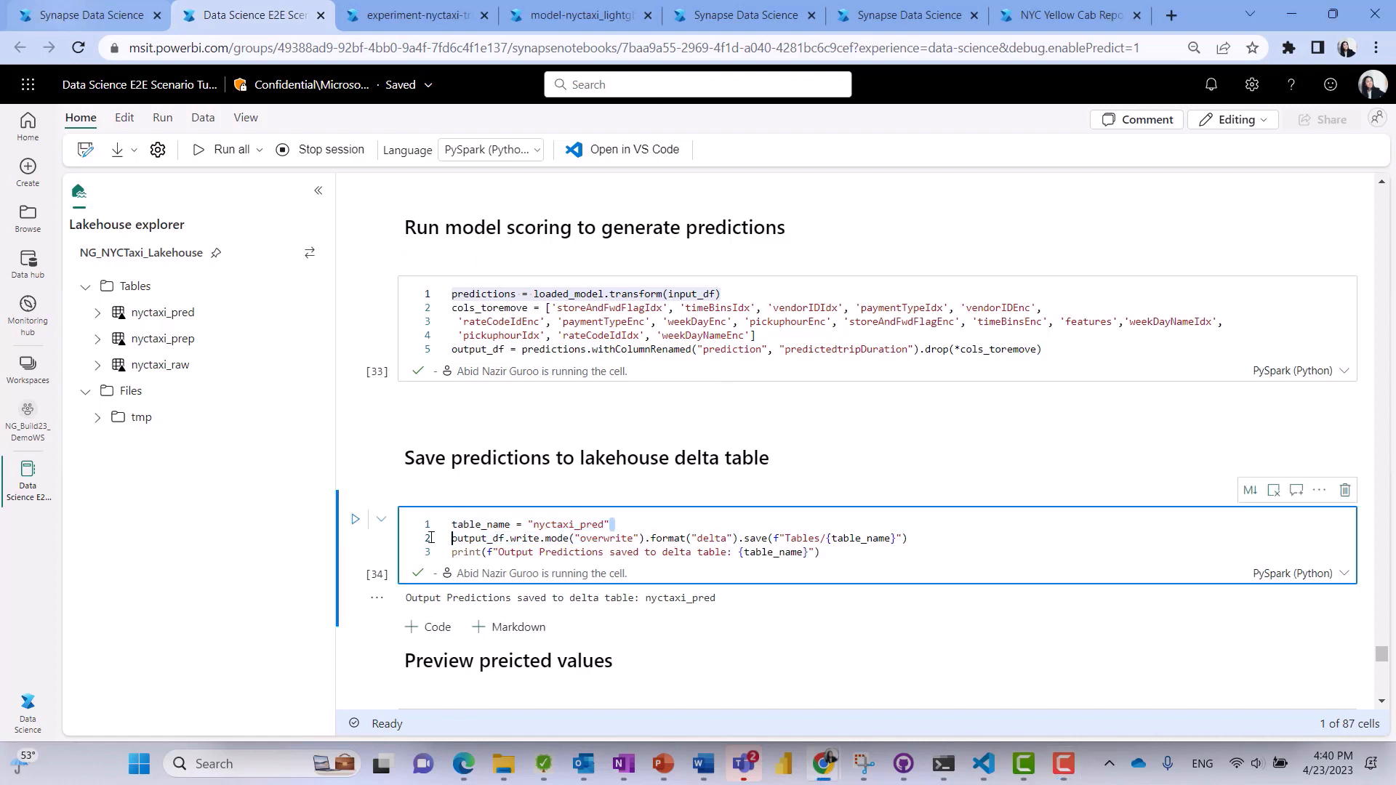
left_click_drag(619, 526, 336, 477)
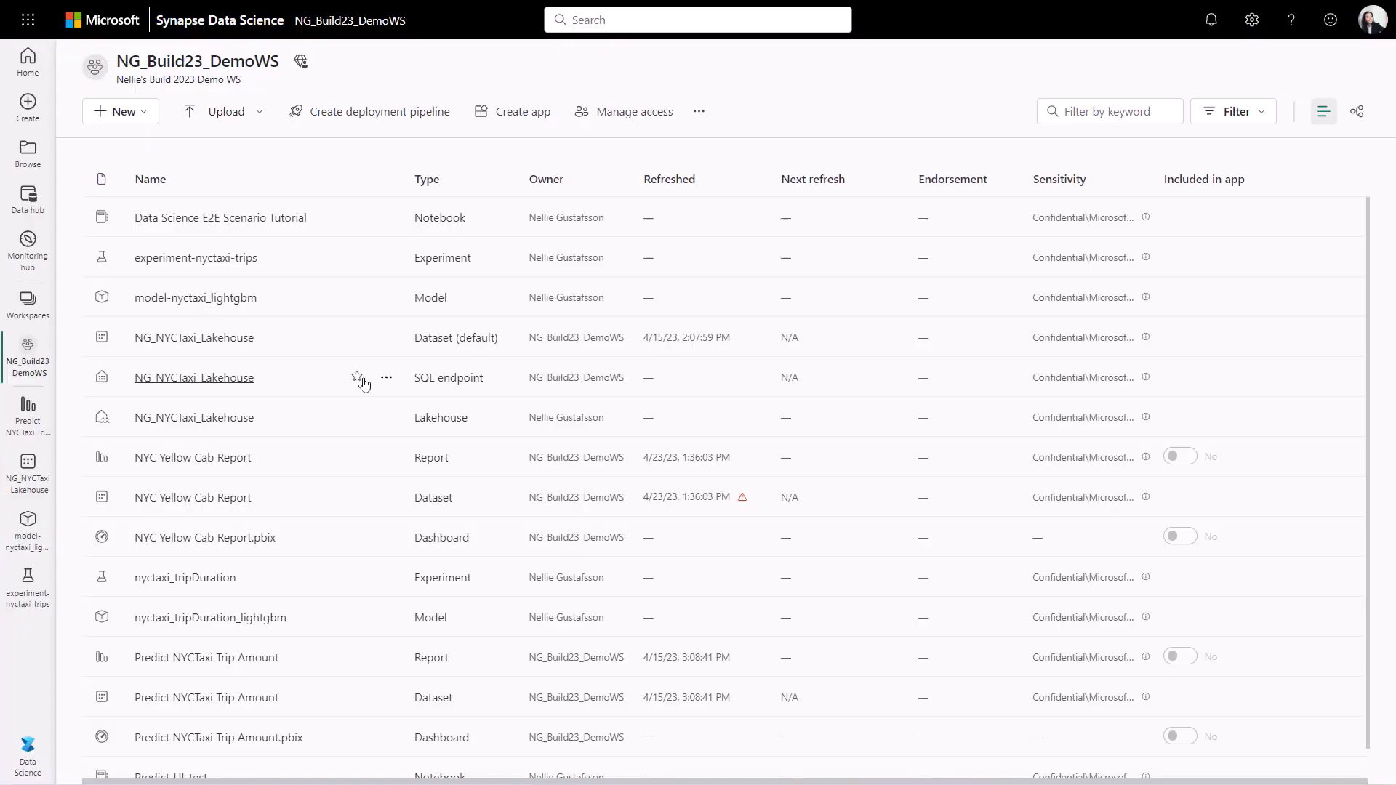
Open the NG_NYCTaxi_Lakehouse default dataset from the workspace and locate the predictedtripDuration column in the nyctaxi_pred table.
left_click_drag(507, 343, 414, 352)
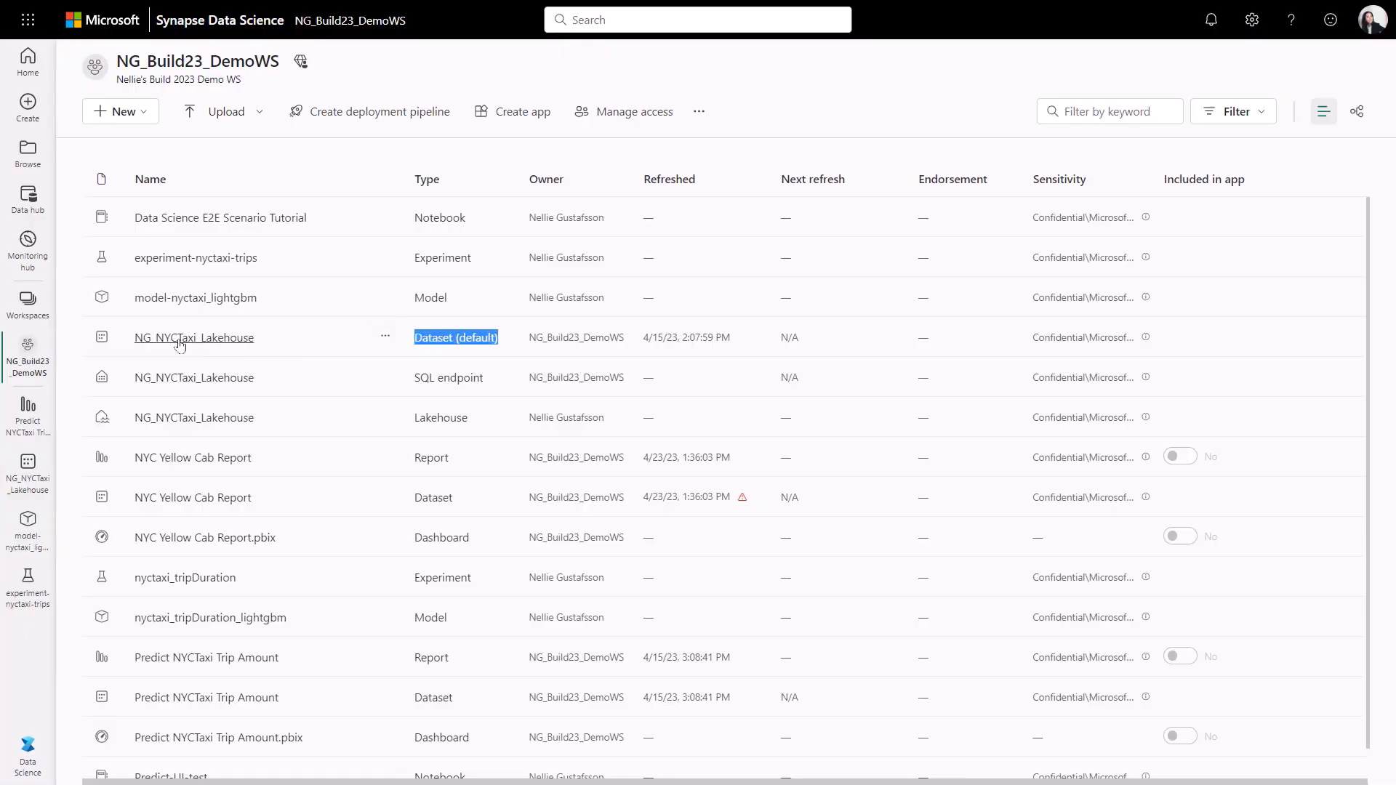
left_click(226, 340)
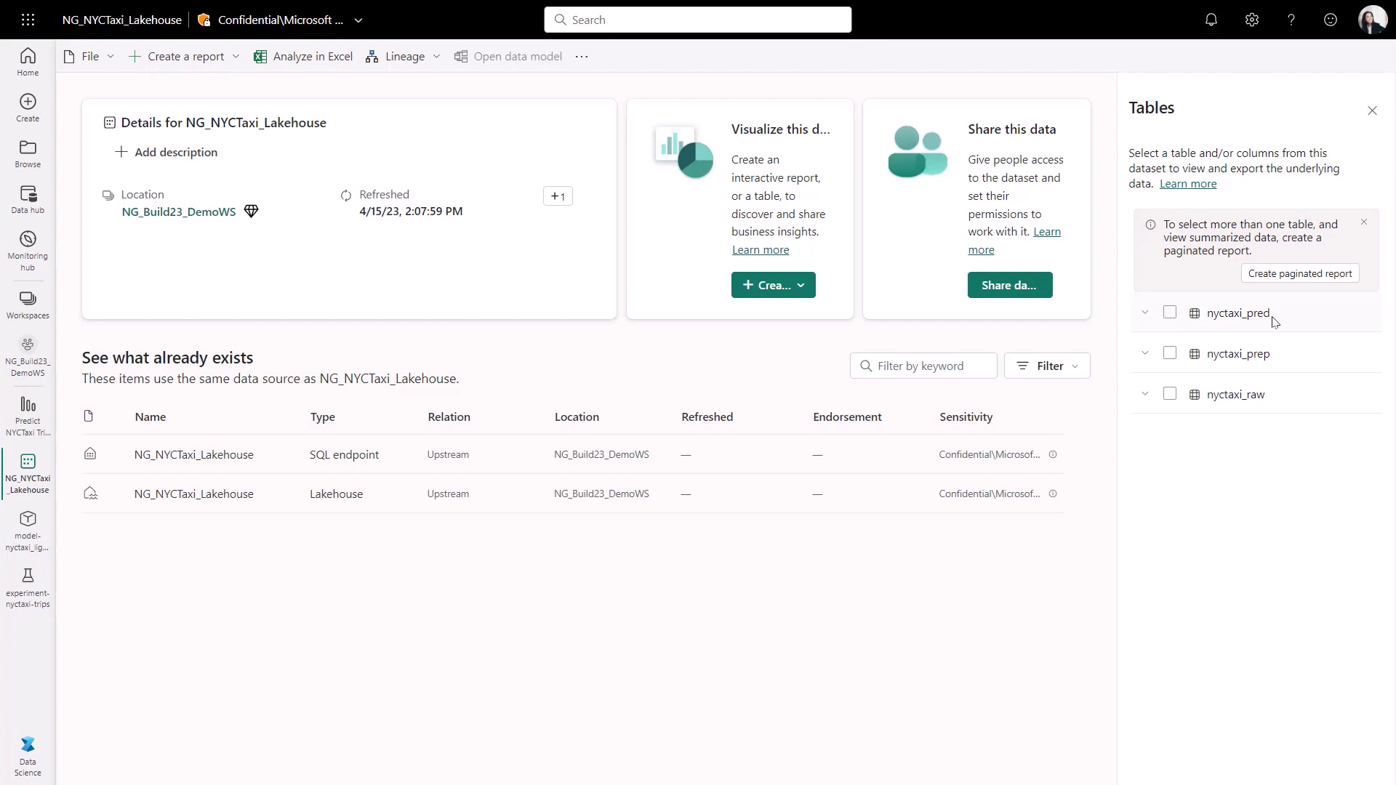
left_click(1145, 316)
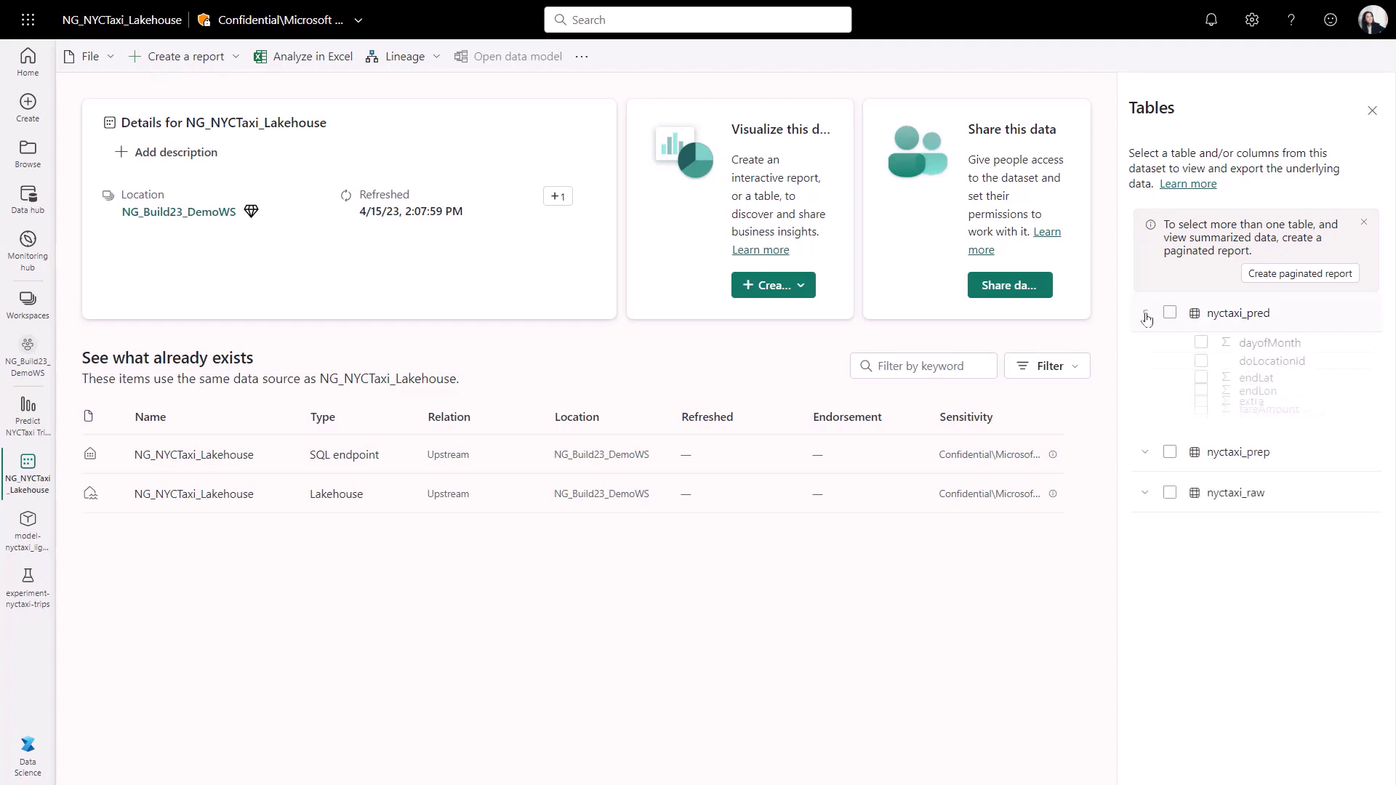
scroll(1298, 570, "down", 2)
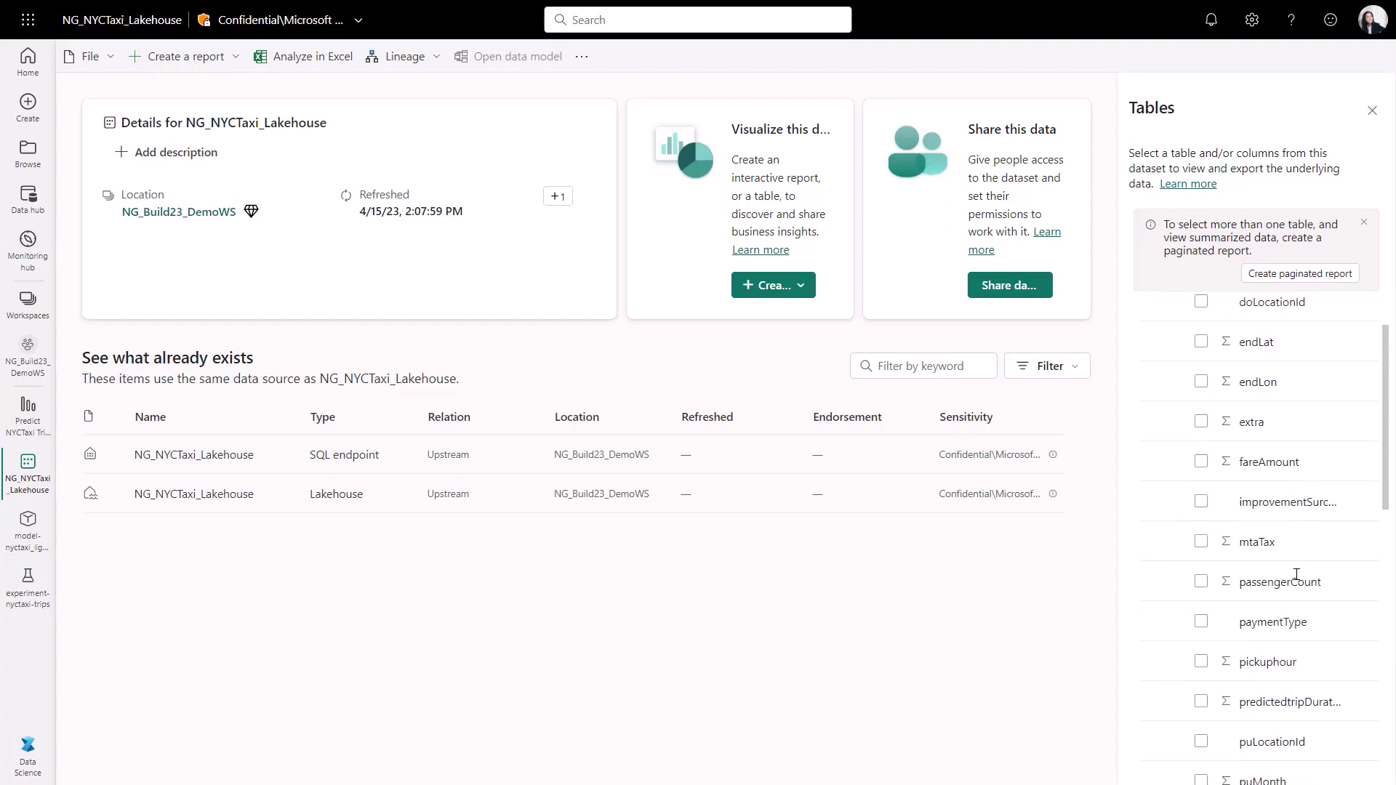
scroll(1296, 574, "down", 4)
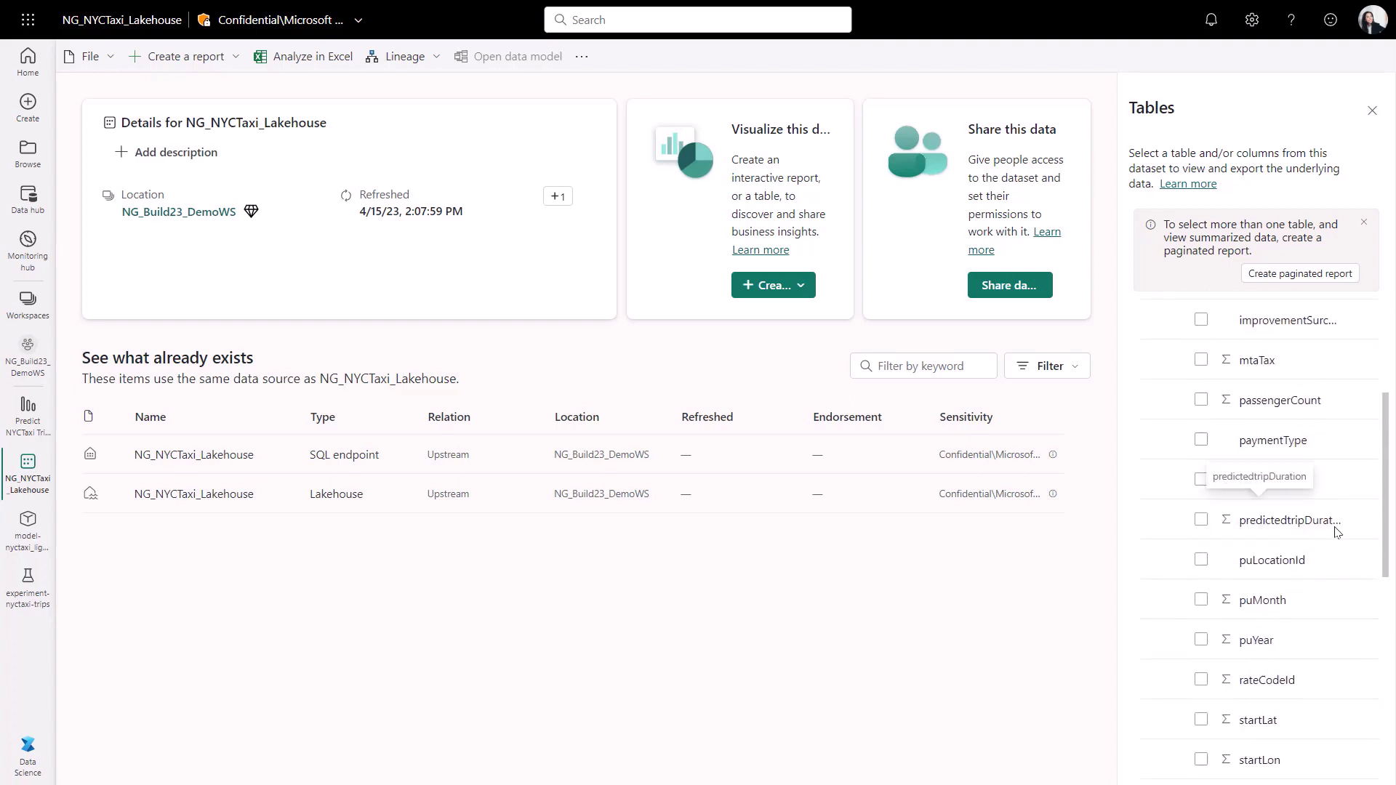
left_click_drag(1333, 521, 1236, 526)
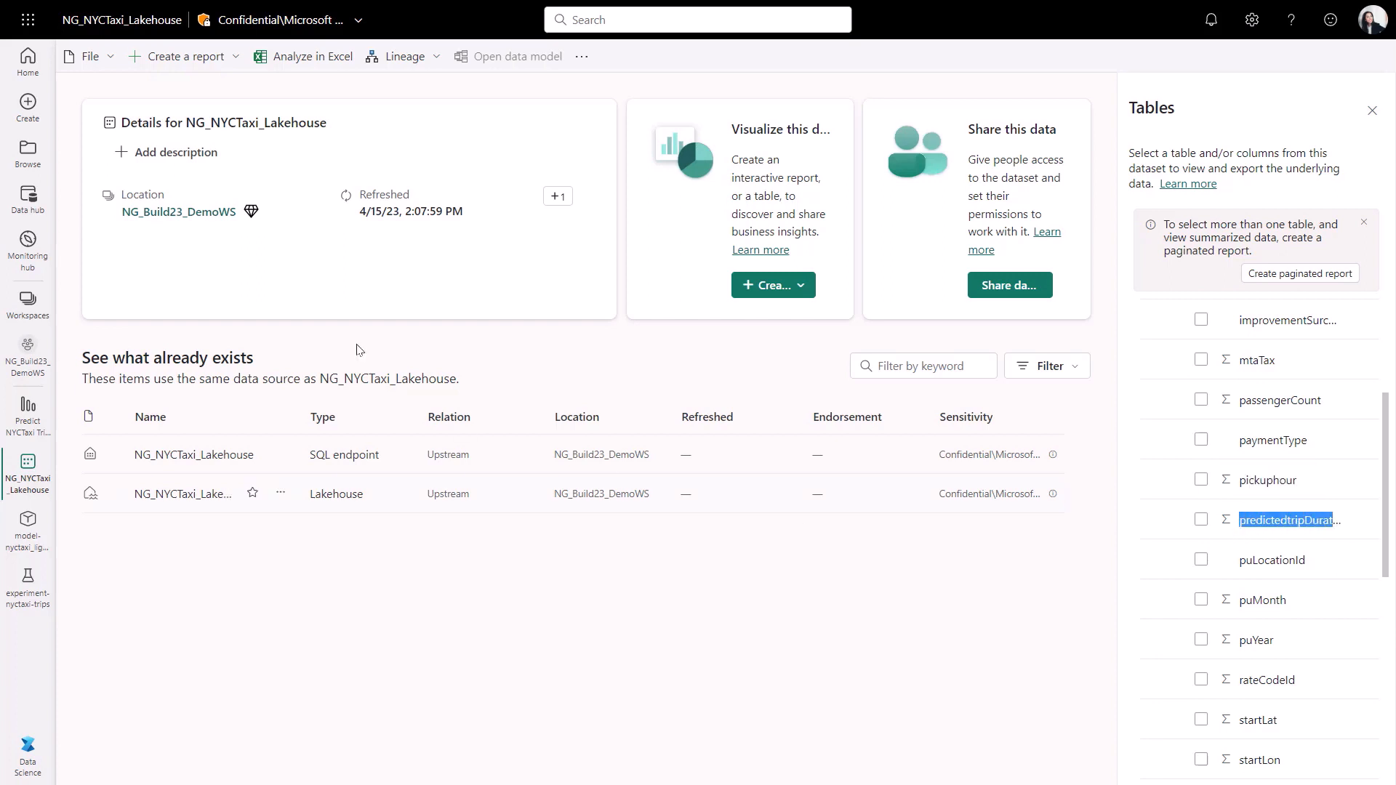
Show the dataset's report creation options and inspect the 3/14/2016 trip duration averages in NYC Yellow Cab Report's pickupDate line chart.
left_click(236, 58)
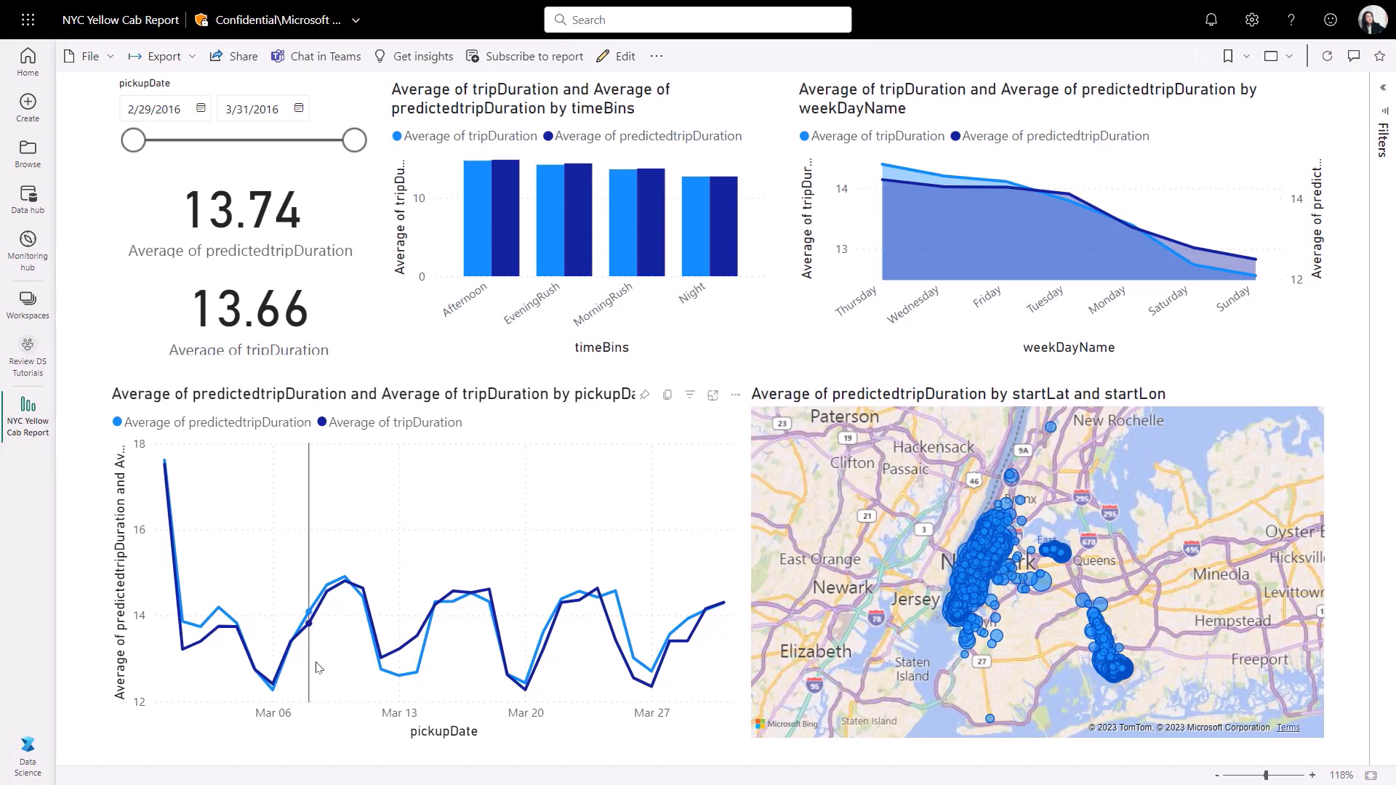
mouse_move(426, 684)
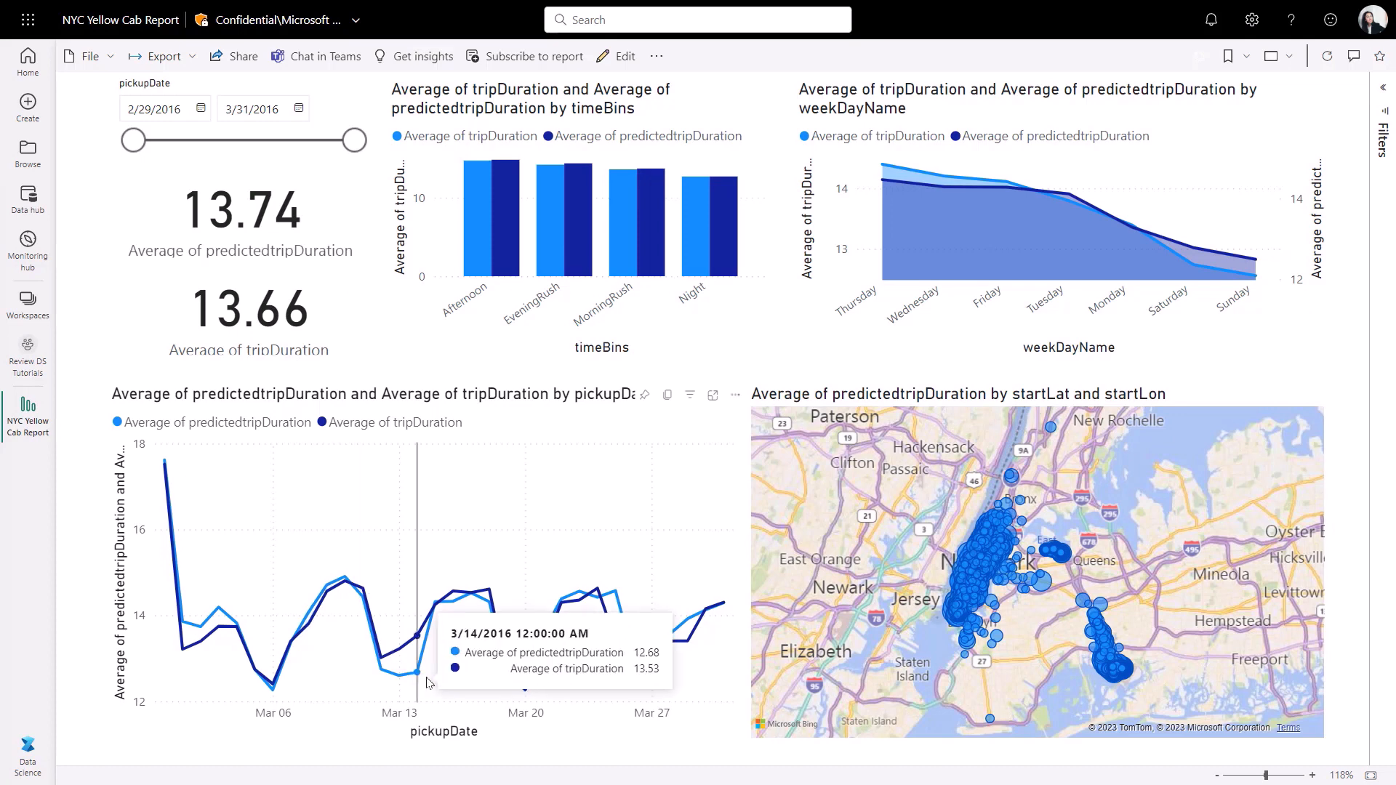